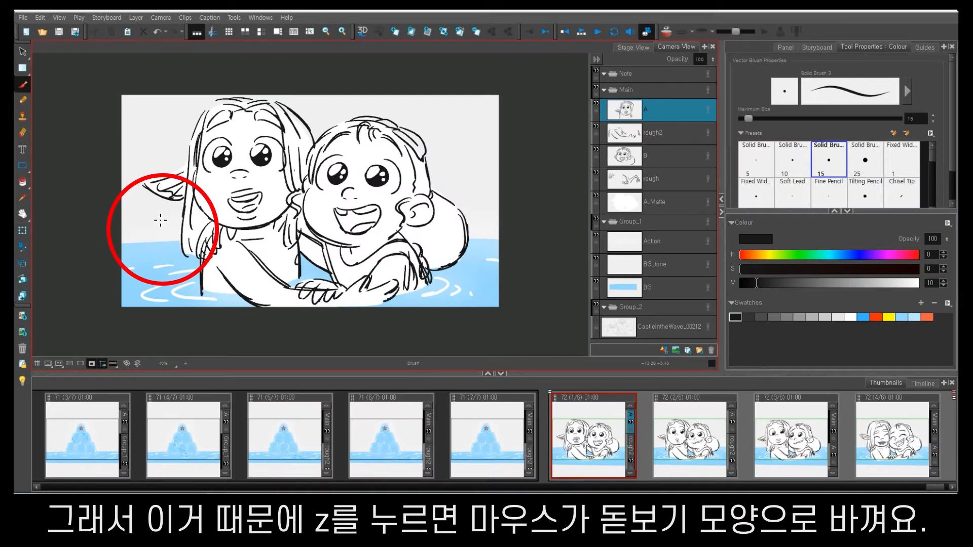
Activate the Zoom tool and examine the drawing around the long-haired character's shoulder and arm at different zoom levels.
key("z")
key("z")
left_click_drag(162, 229, 239, 279)
key("1")
key("1")
key("1")
key("1")
key("1")
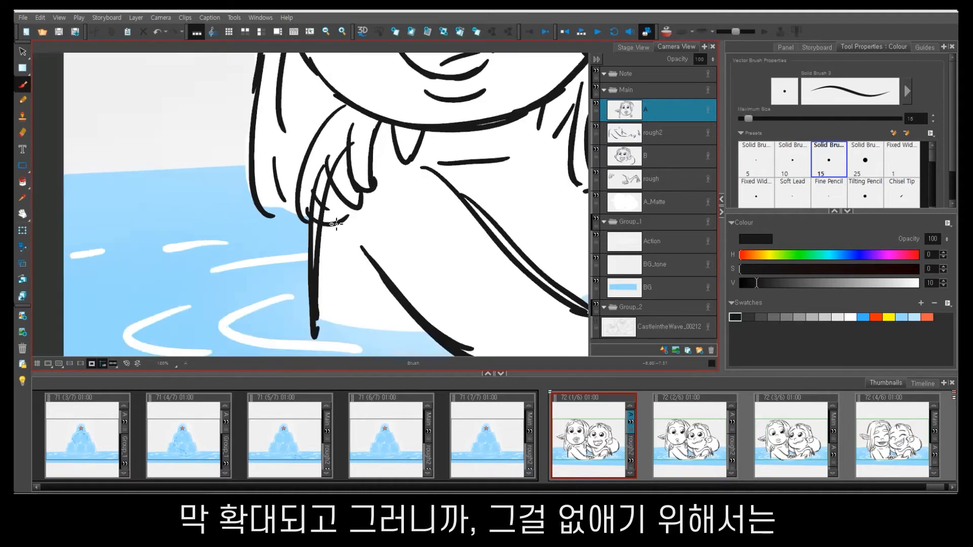
mouse_move(424, 202)
left_mouse_down()
mouse_move(324, 275)
mouse_move(300, 264)
left_mouse_up()
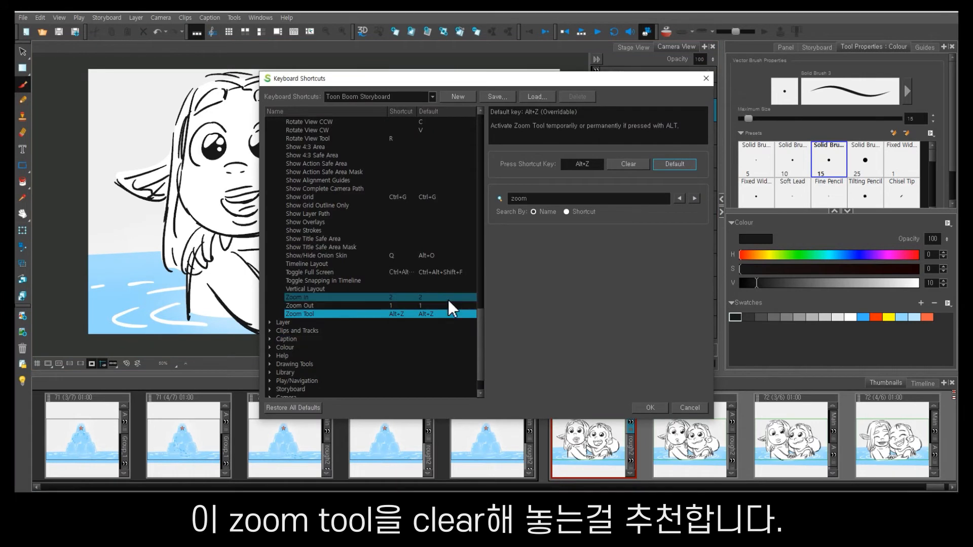
Clear the keyboard shortcut assigned to the Zoom Tool.
left_click(629, 164)
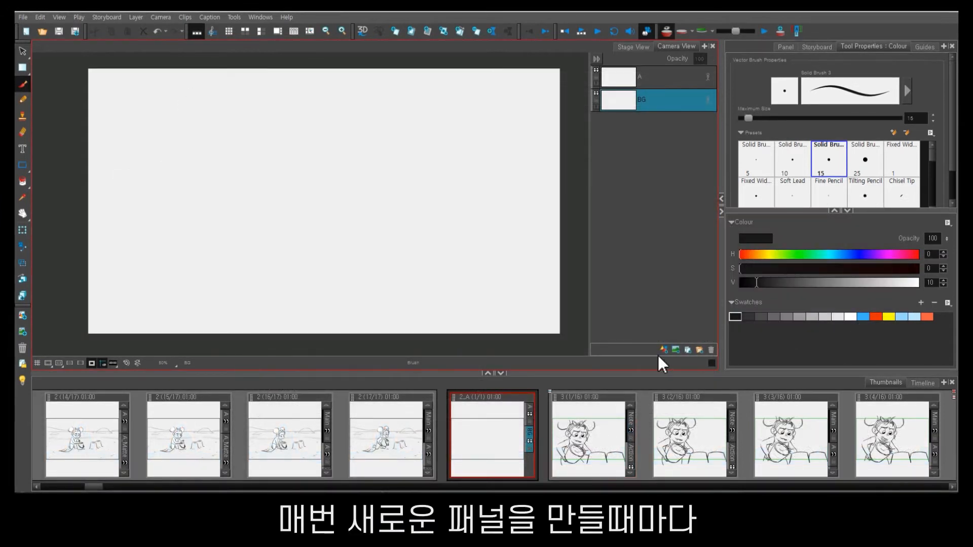
Add new vector layers above A in the empty panel and name the topmost one rough.
left_click(664, 349)
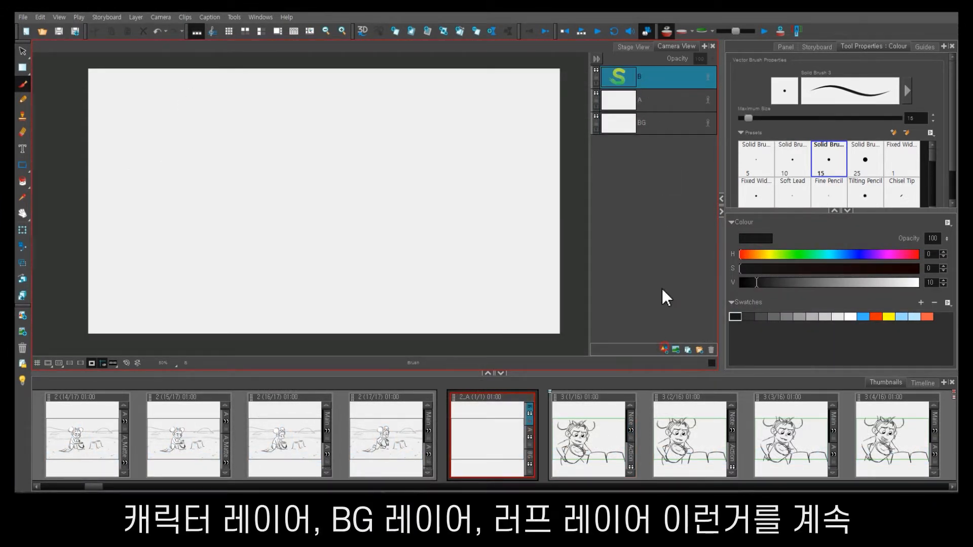
double_click(639, 79)
type("r")
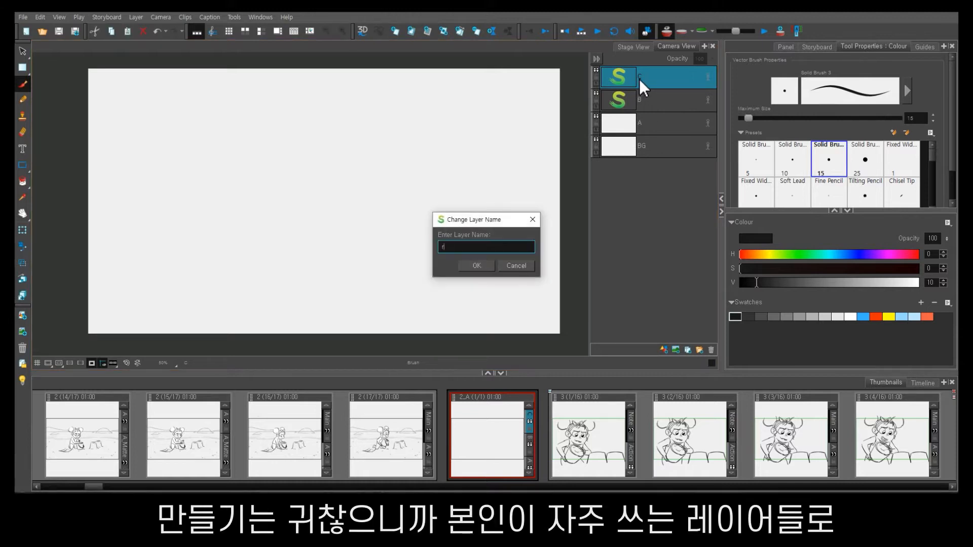
type("ough")
key("Return")
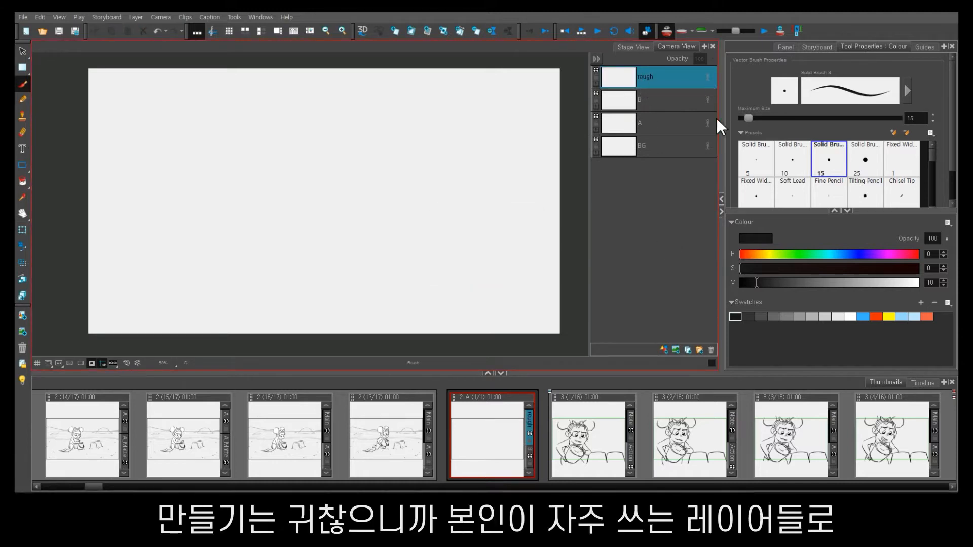
Add a new panel and select its A, B, rough1, rough2 and BG layers to review the layer setup.
key("p")
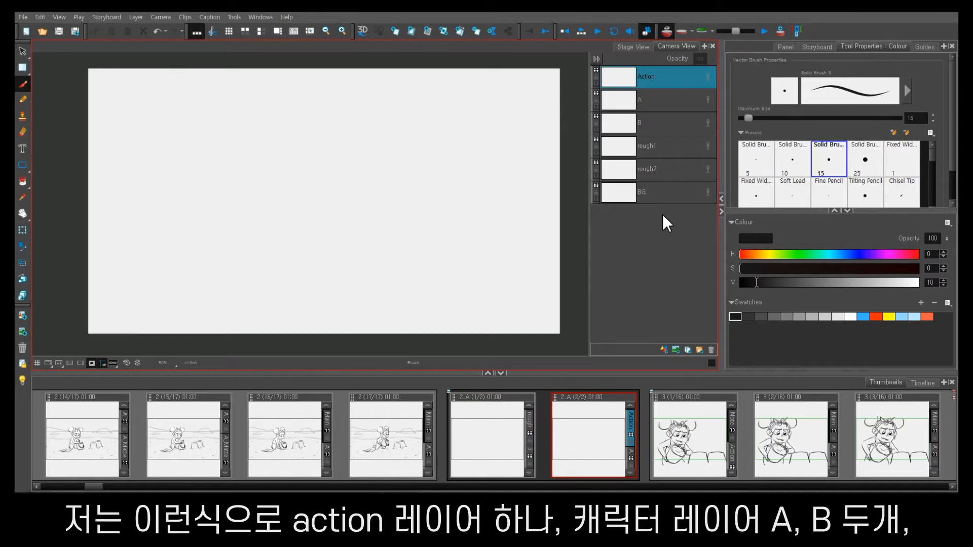
left_click(658, 102)
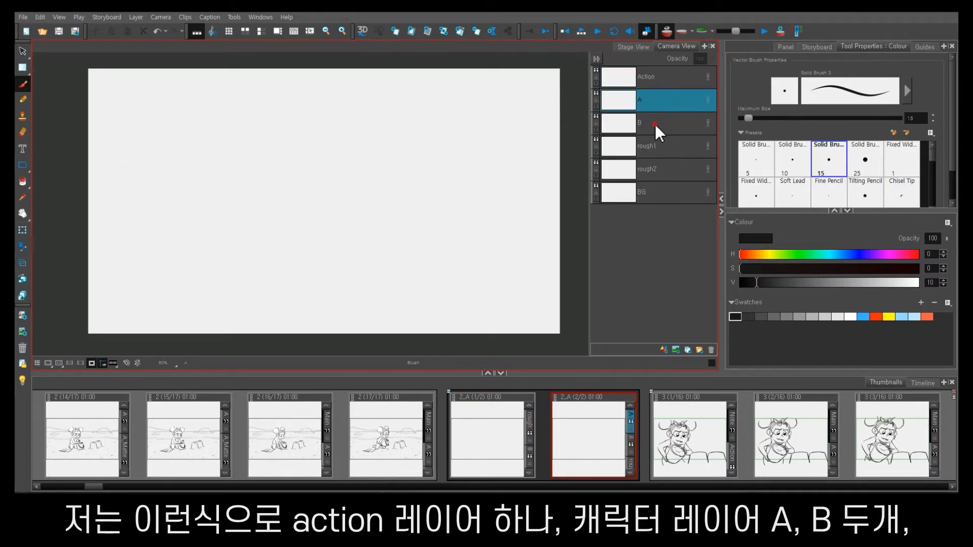
left_click(655, 124, "ctrl")
left_click(665, 148)
left_click(665, 169, "ctrl")
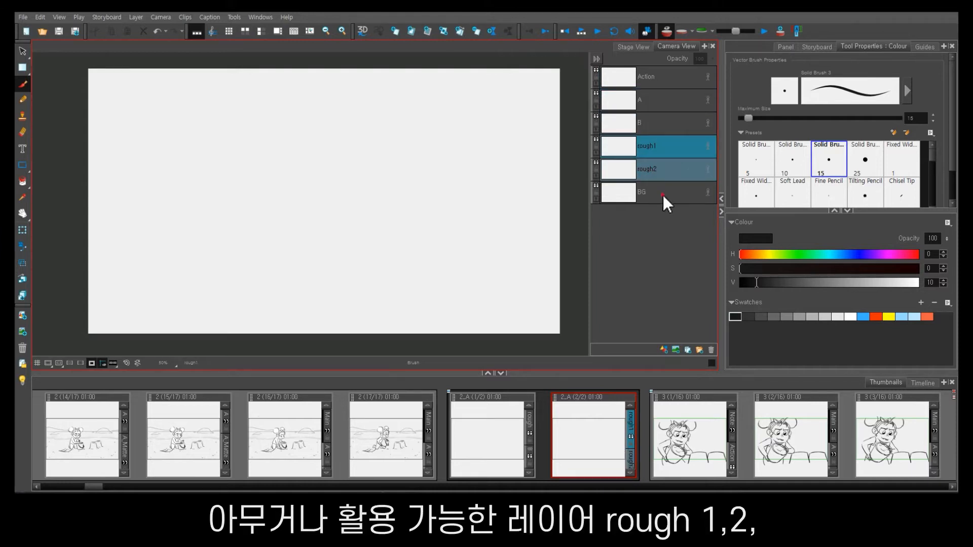
left_click(662, 194)
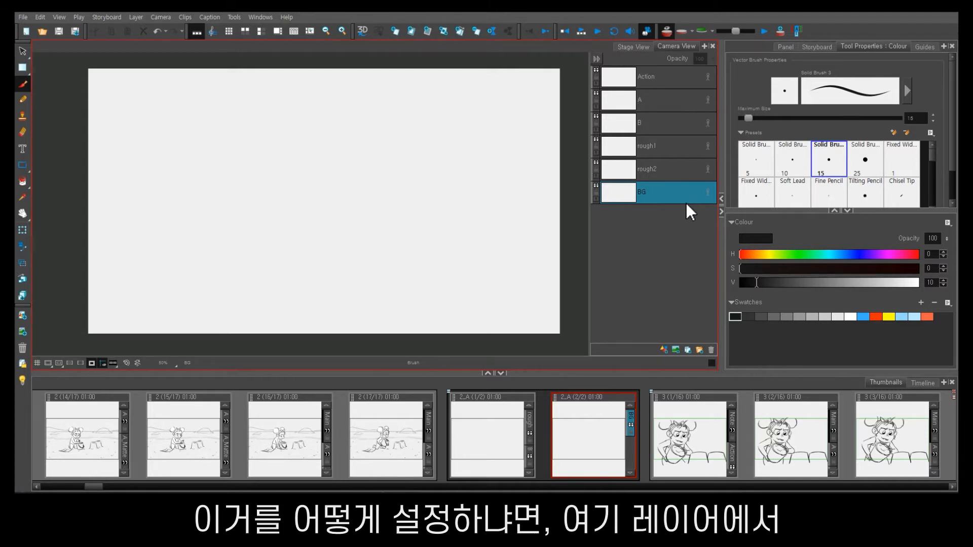
Add a vector layer above the Action layer and name it Effect.
left_click(647, 74)
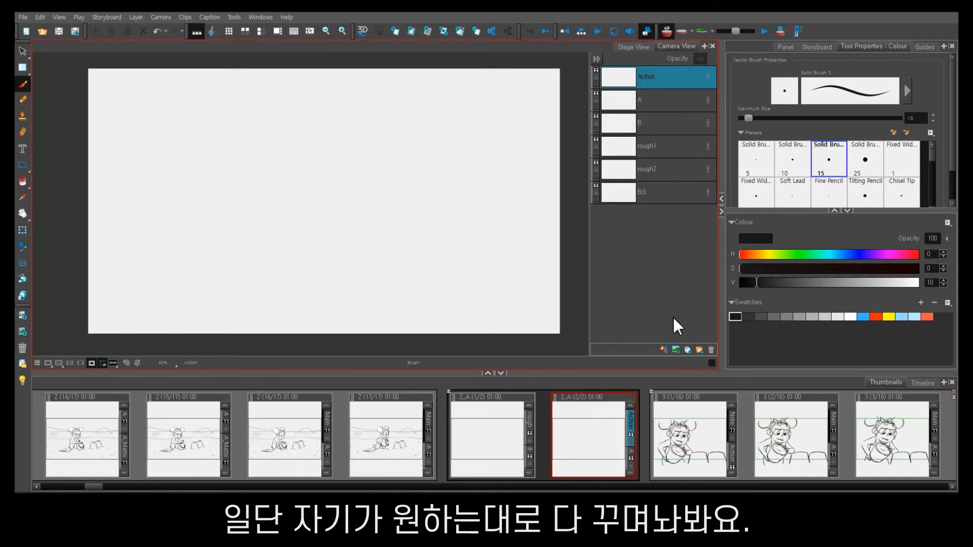
left_click(664, 350)
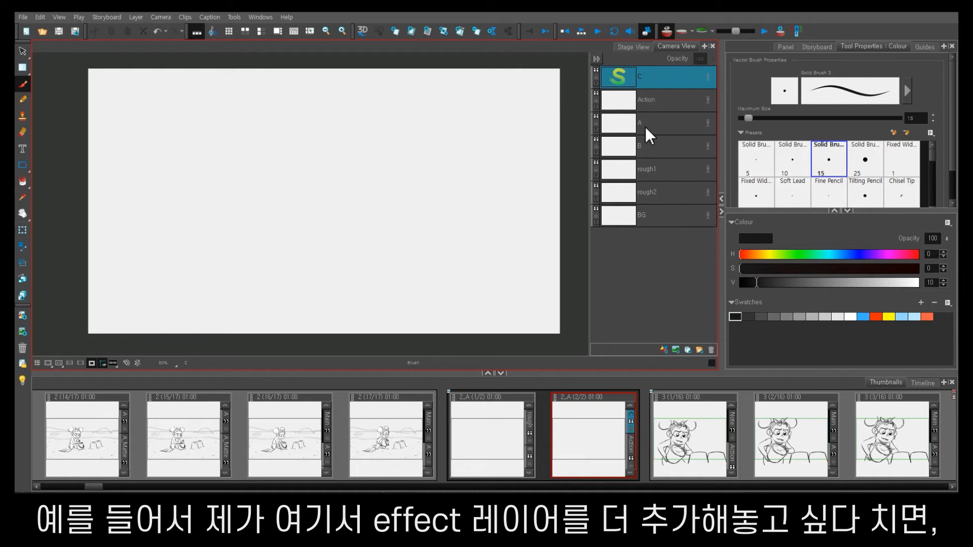
double_click(642, 75)
type("Effect")
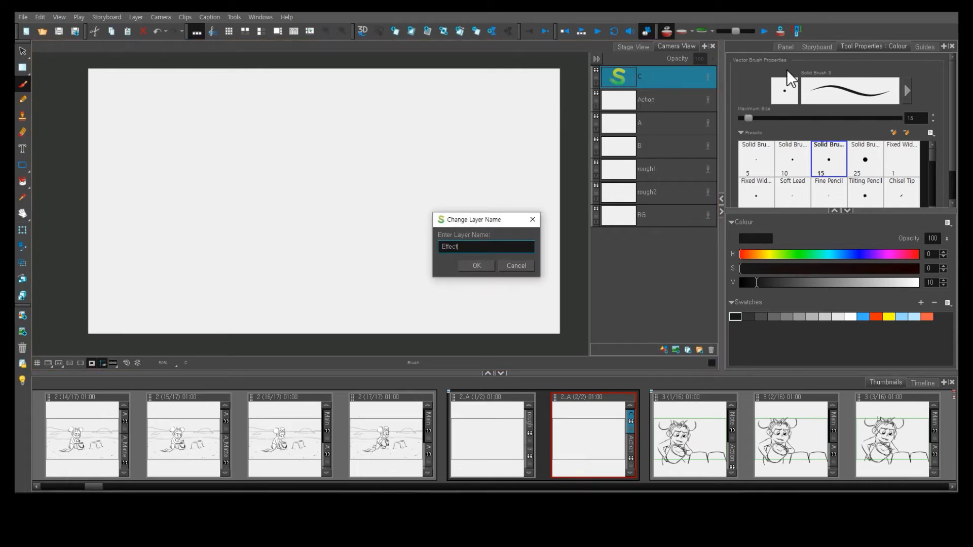
key("Return")
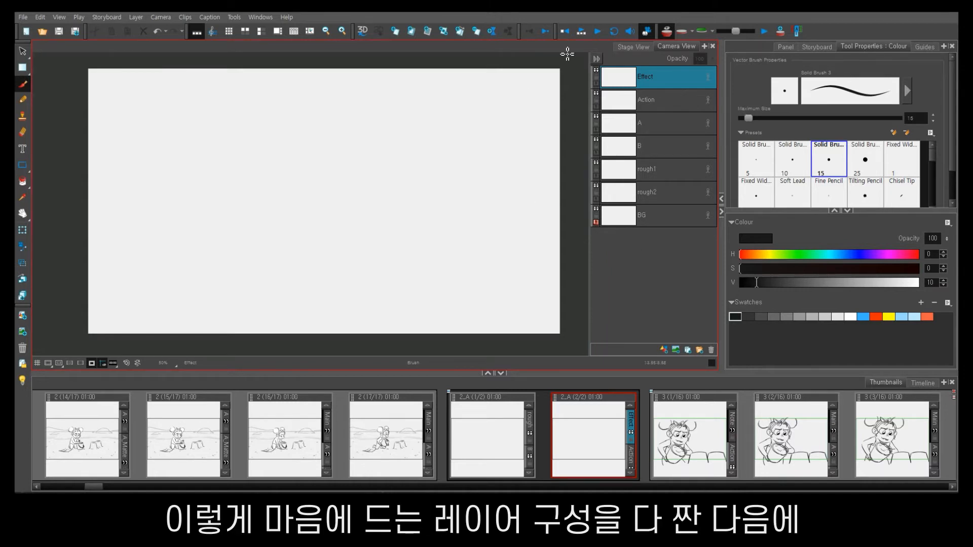
Set the current layer layout as the default and create new panels that use it.
left_click(138, 17)
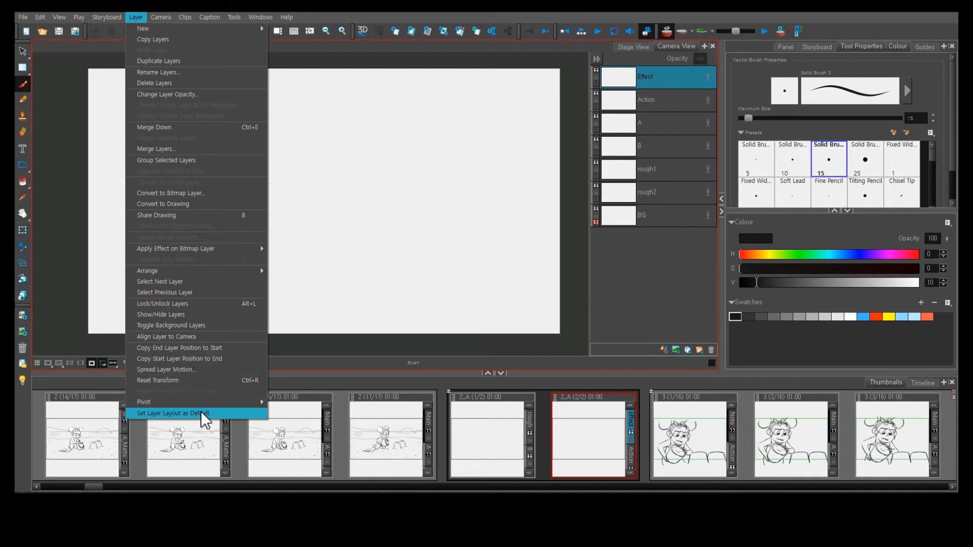
left_click(204, 418)
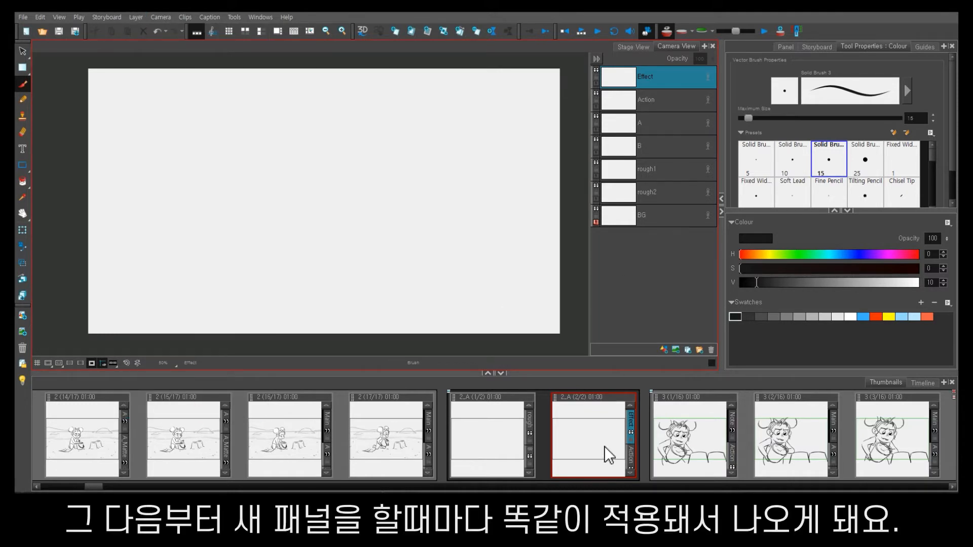
key("p")
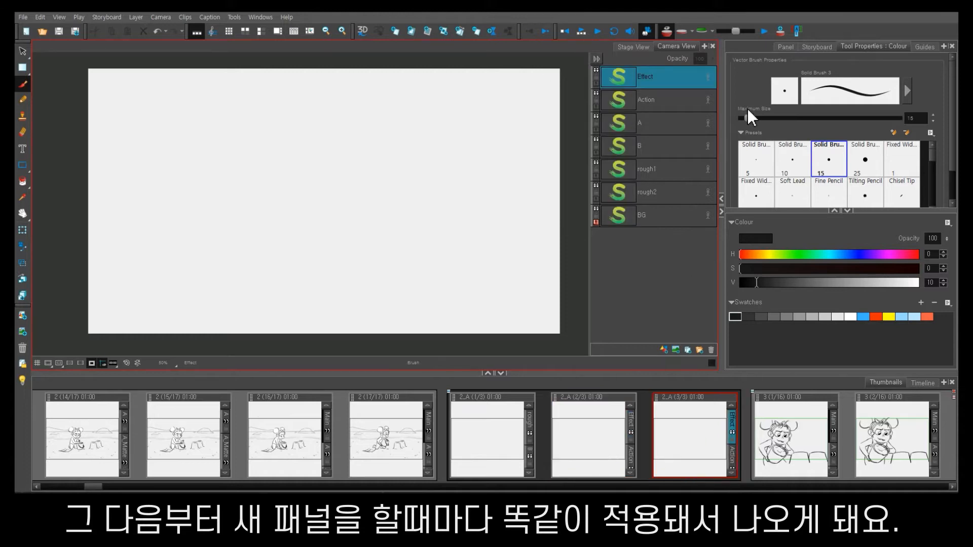
key("p")
key("p")
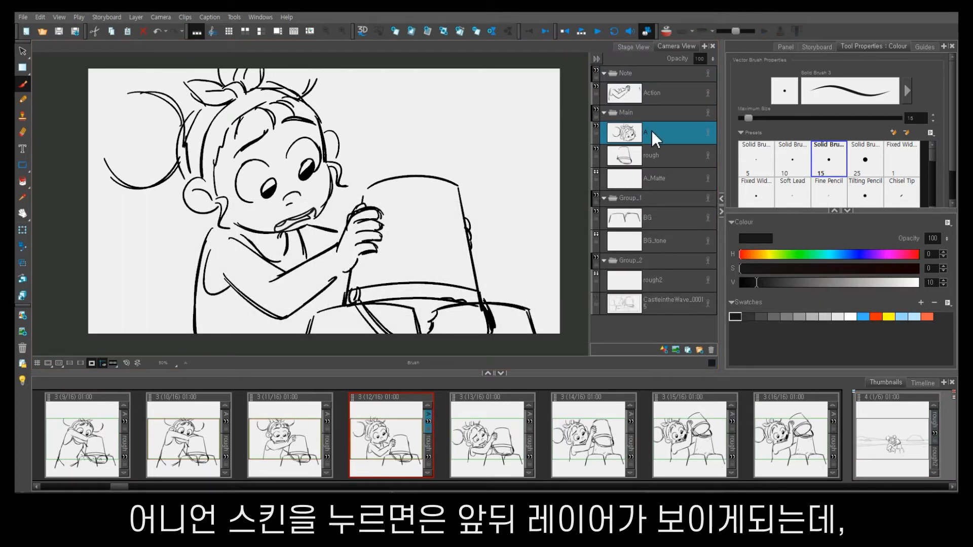
Enable the onion skin on the selected character panel and toggle the display of its previous and next drawings.
left_click(667, 30)
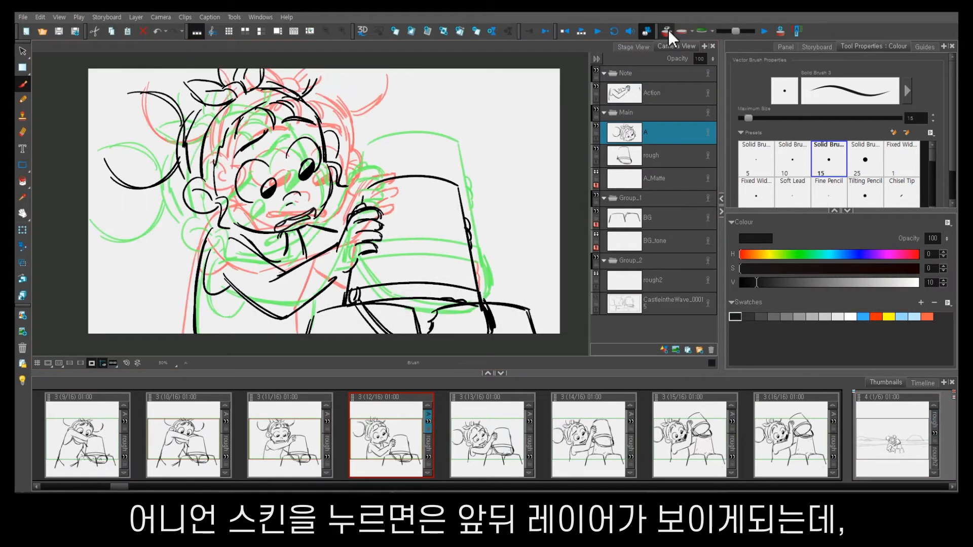
left_click(680, 32)
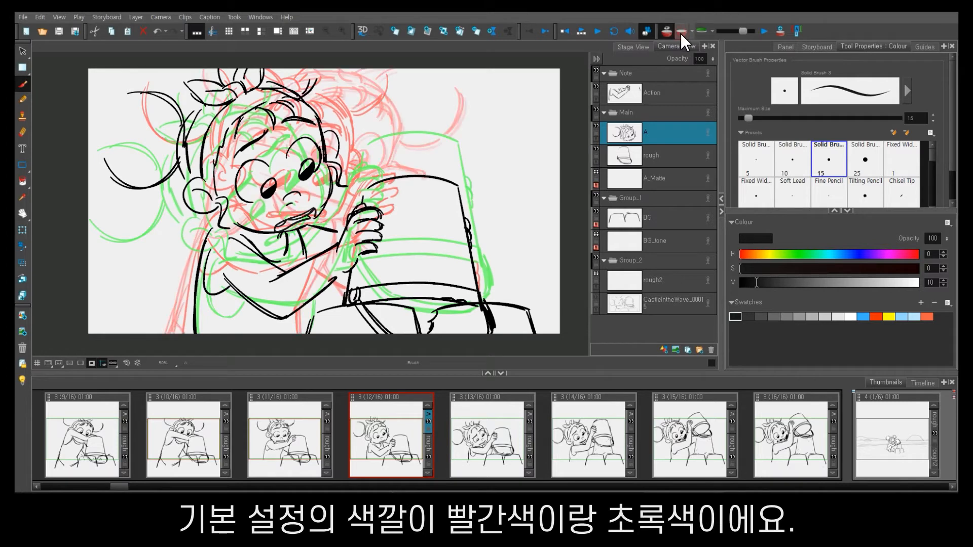
left_click(681, 33)
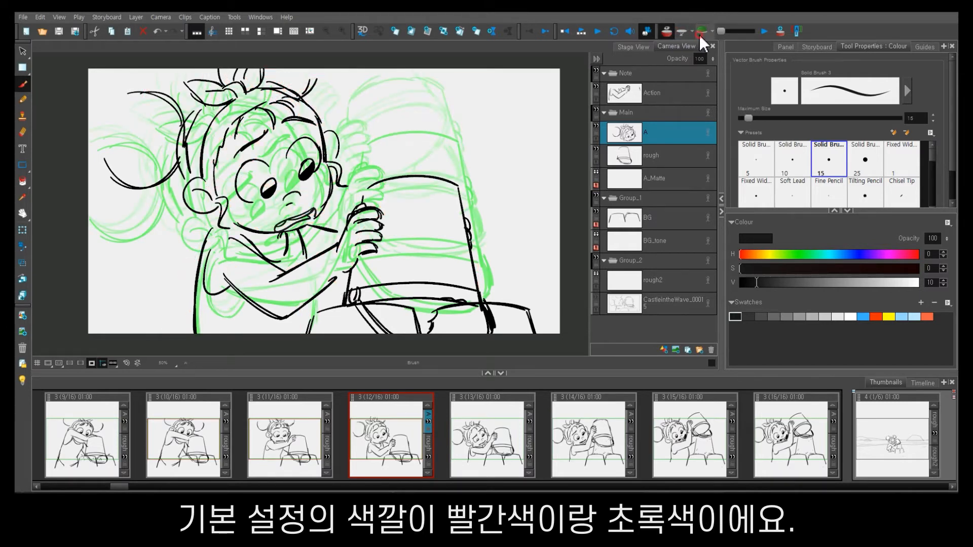
left_click(701, 32)
left_click(682, 32)
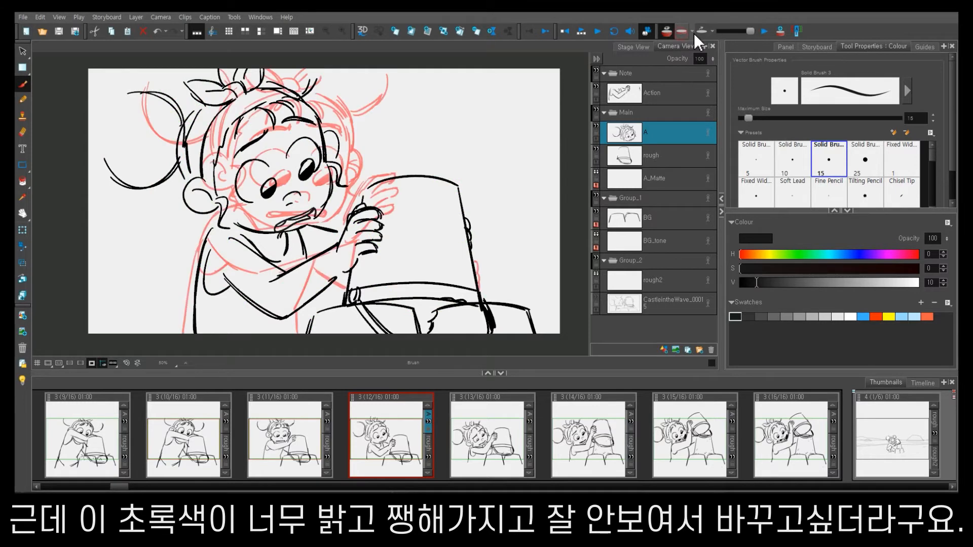
left_click(702, 32)
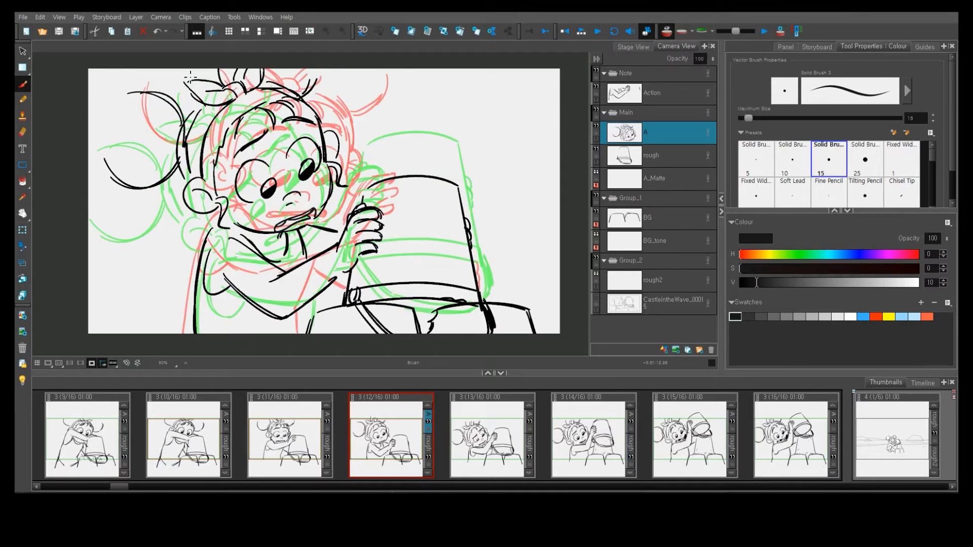
Change the Onion Skin Colour After preference to bright blue (red 0, green 170, blue 255).
left_click(44, 16)
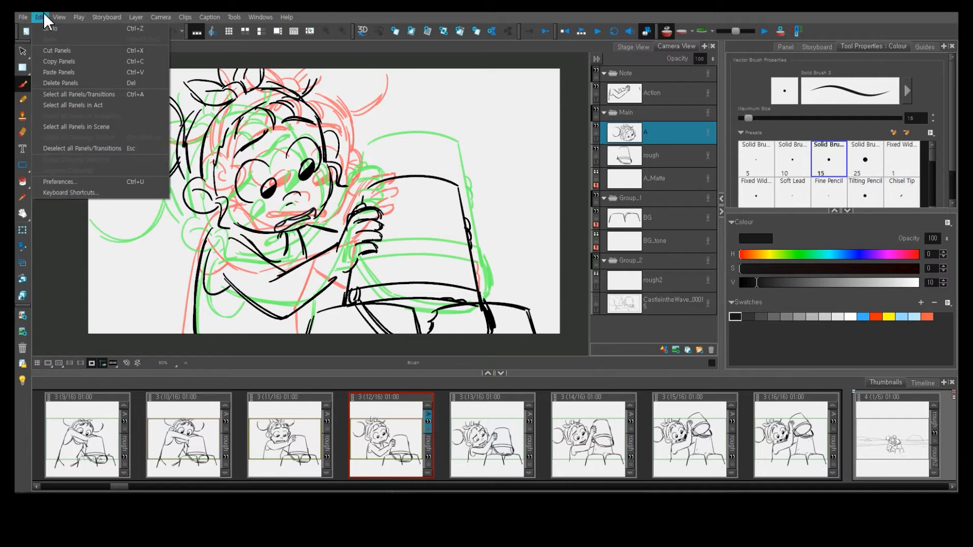
left_click(50, 180)
left_click(393, 92)
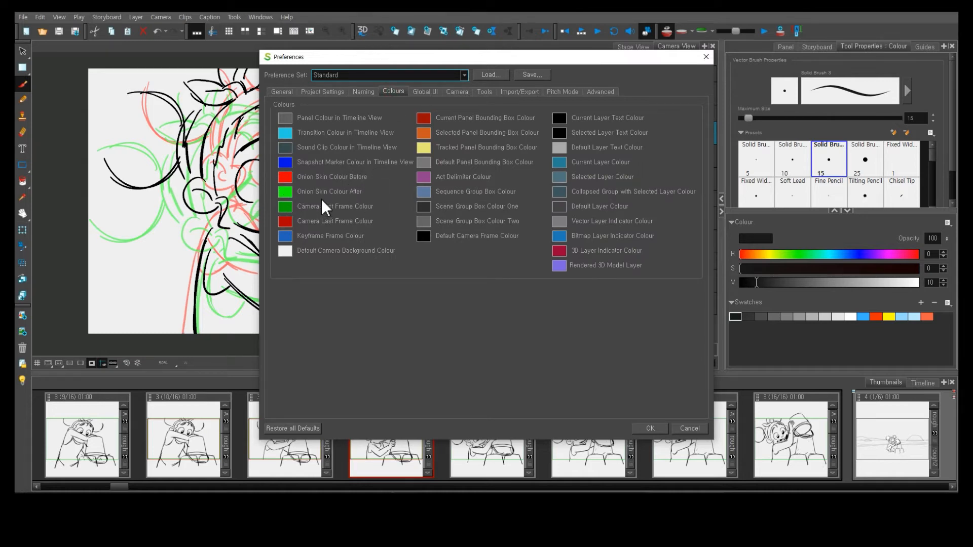
left_click(287, 194)
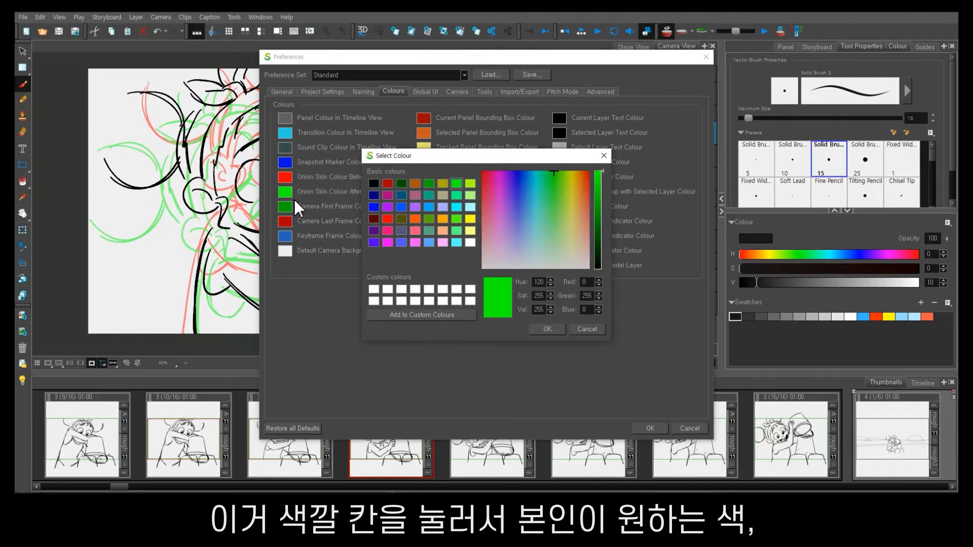
left_click(429, 207)
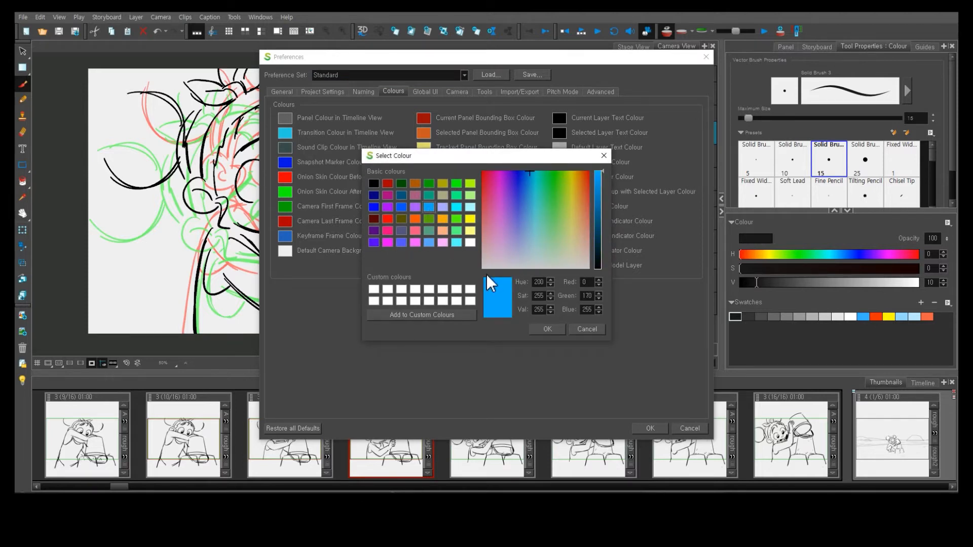
left_click(548, 328)
Set the Onion Skin Colour Before preference to orange (red 255, green 85, blue 0) and apply the preferences.
left_click(288, 178)
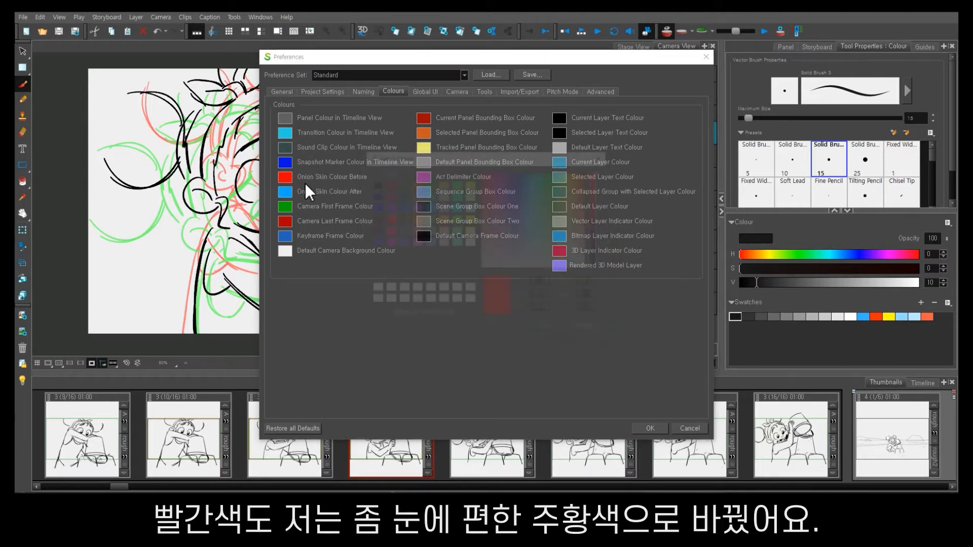
left_click(415, 220)
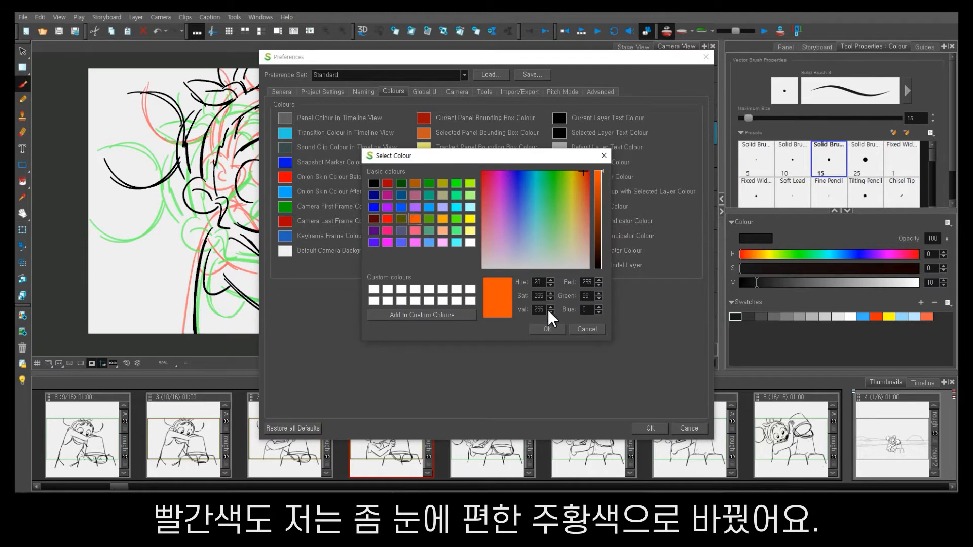
left_click(550, 330)
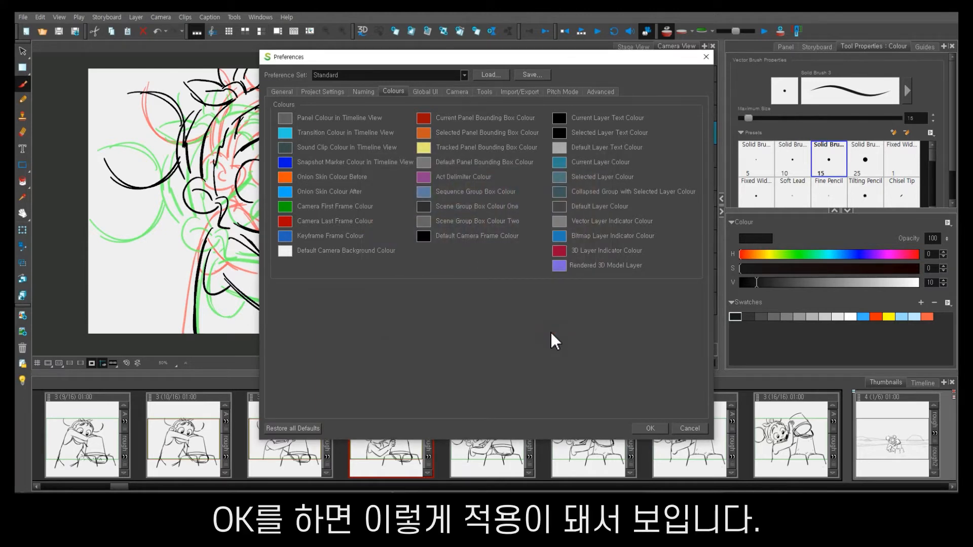
left_click(651, 428)
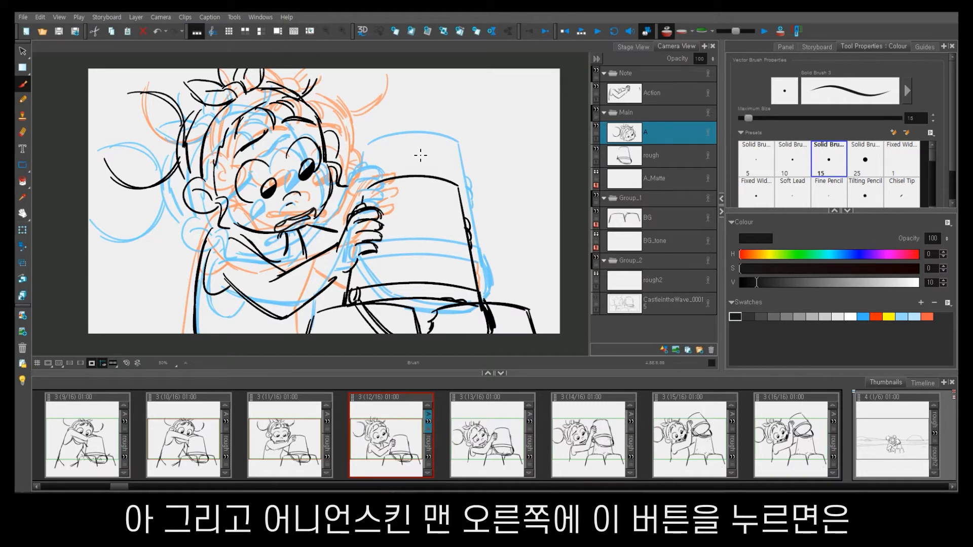
Restrict the onion skin to the selected layer and compare it on the rough, Action and A layers.
left_click(800, 31)
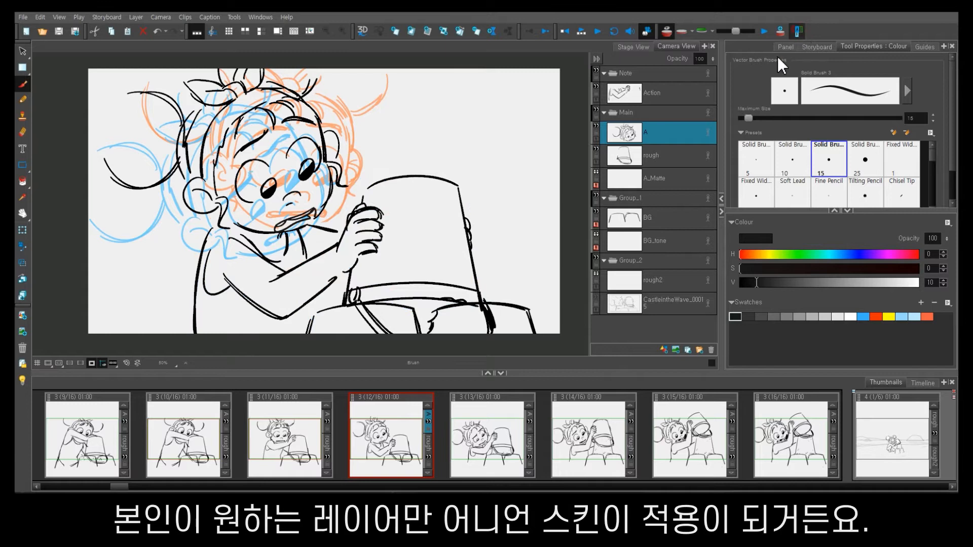
left_click(654, 157)
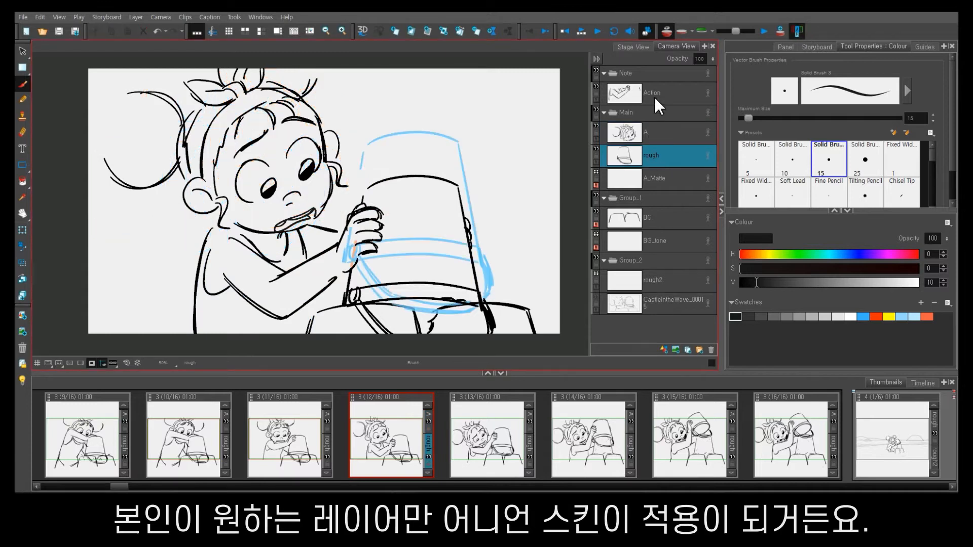
left_click(655, 96)
left_click(652, 133)
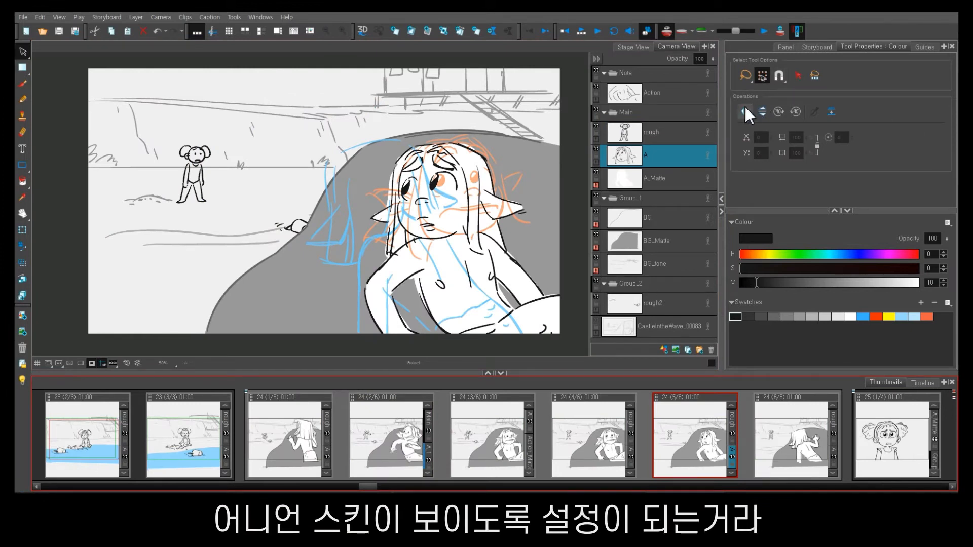
Turn off the selected-layer restriction of the onion skin in panel 5 of scene 24.
left_click(799, 29)
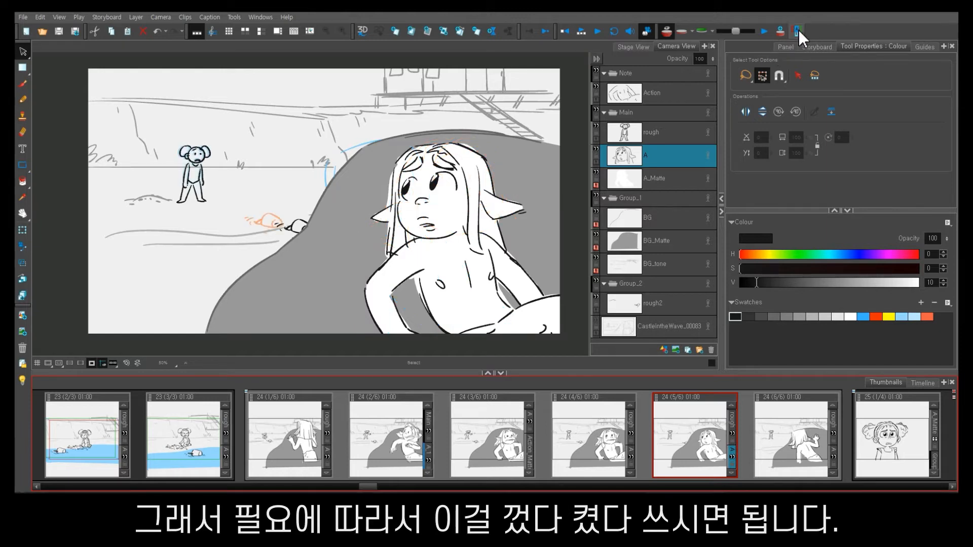
Toggle the onion skin's selected-layer restriction several times to compare both displays on layer A.
left_click(799, 29)
left_click(799, 29)
left_click(799, 29)
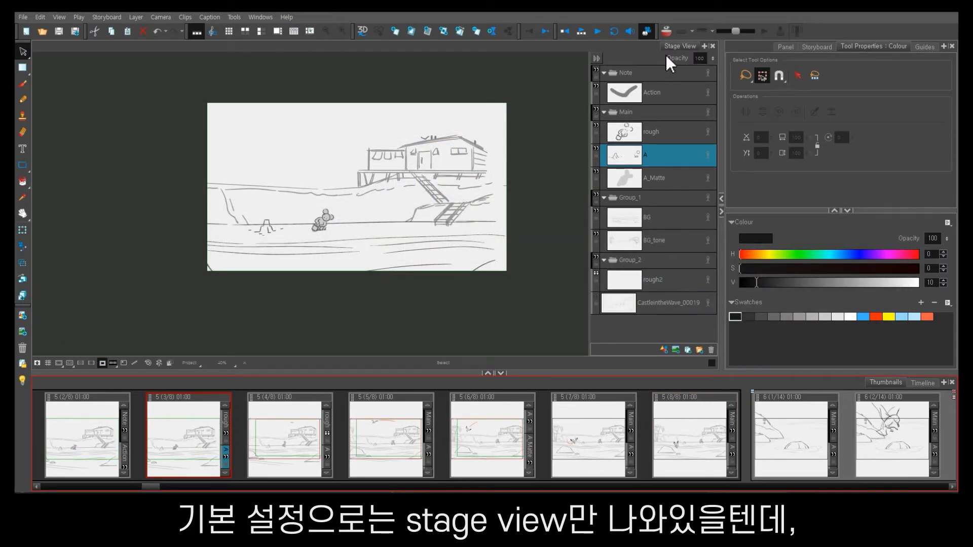
Add a Camera View beside the Stage View and mask the area outside the camera frame.
left_click(704, 46)
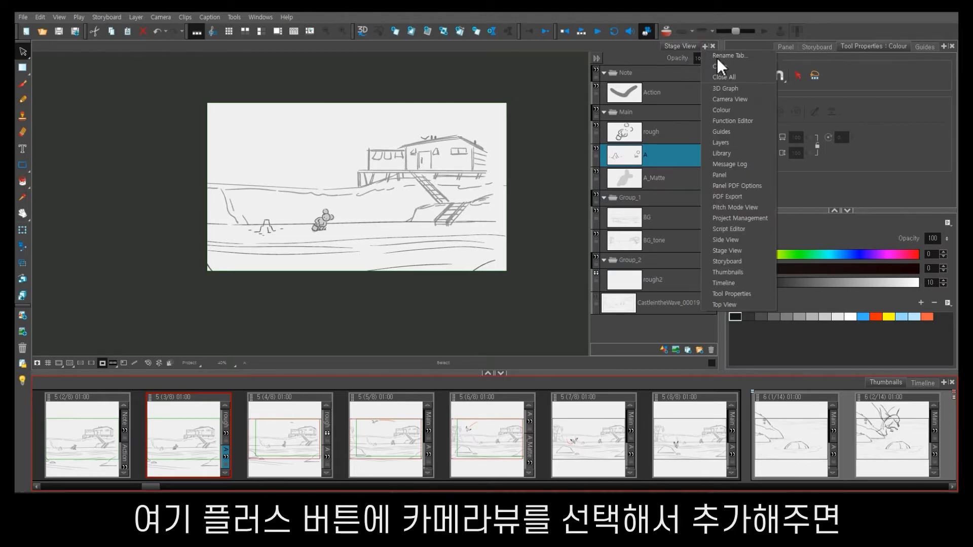
left_click(723, 97)
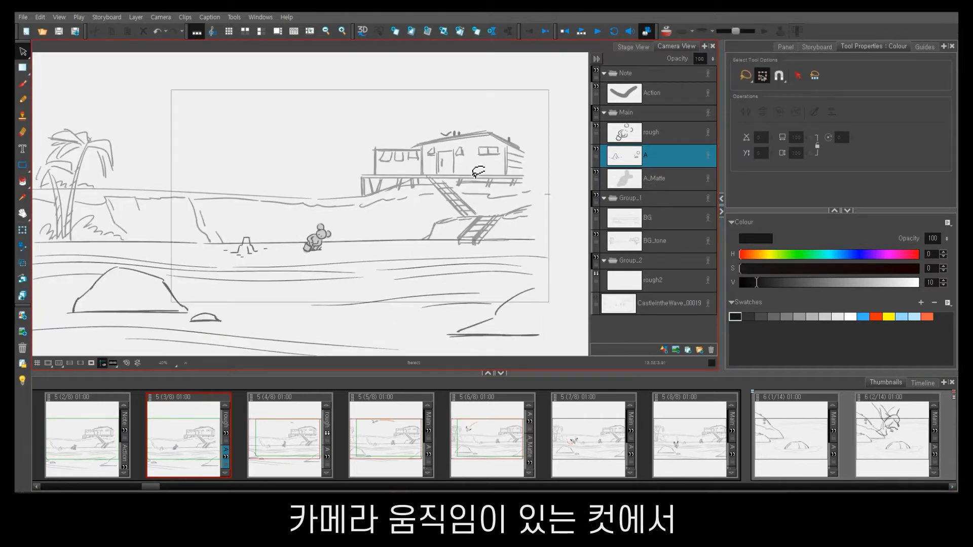
left_click(92, 363)
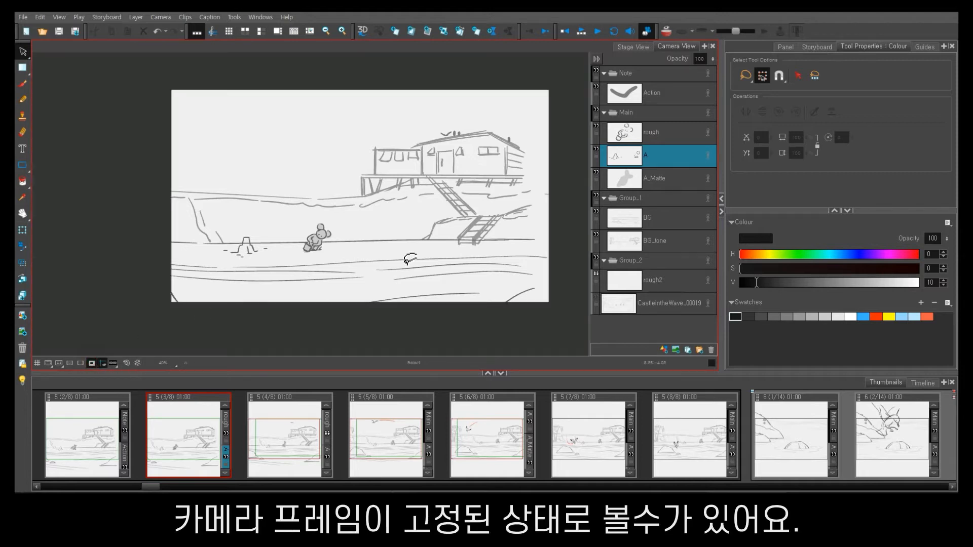
Step forward from panel 3 to panel 7 of scene 5 to examine the camera move in the Camera View.
key("g")
key("g")
key("g")
key("g")
key("g")
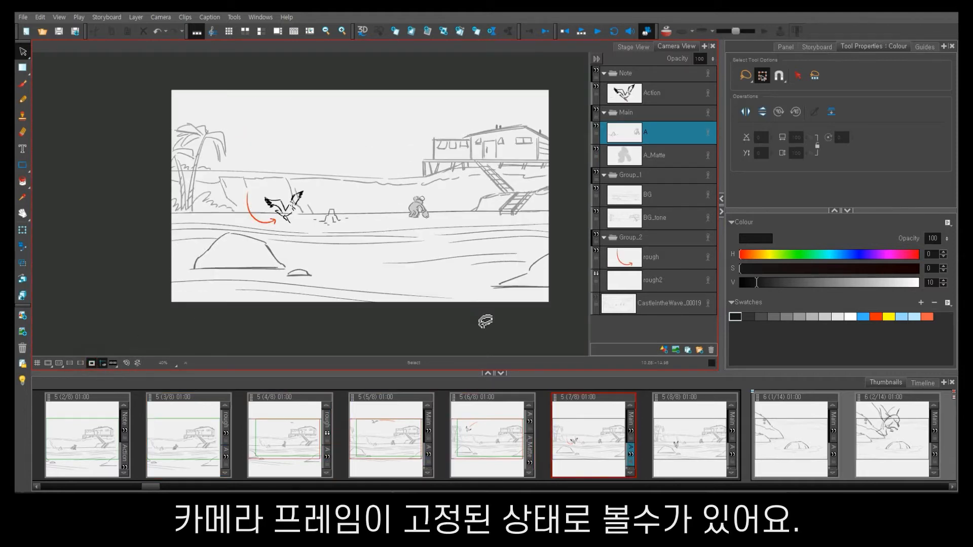
Step through scene 5 from panel 3 to panel 8 in the Stage View for comparison and return to the Camera View.
left_click(201, 444)
left_click(641, 47)
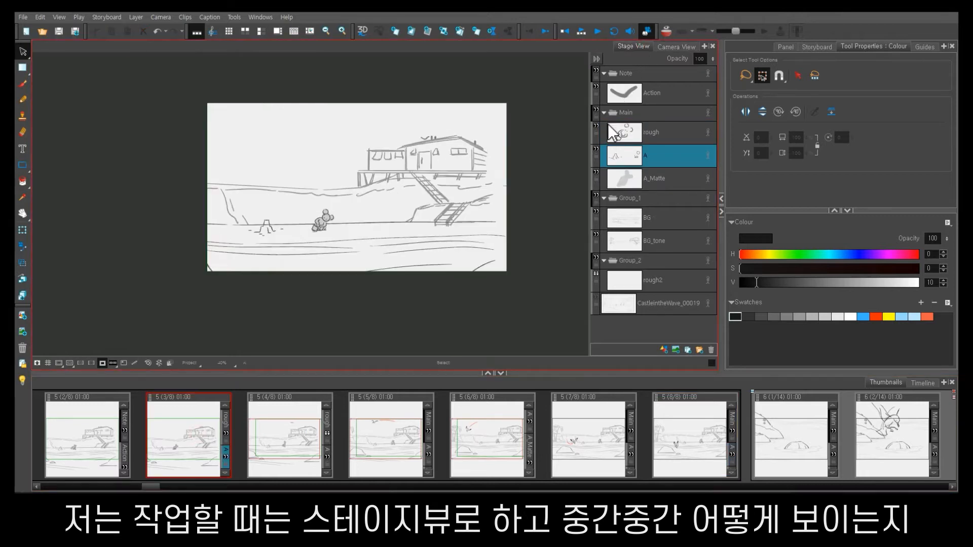
key("g")
key("g")
key("g")
key("g")
key("g")
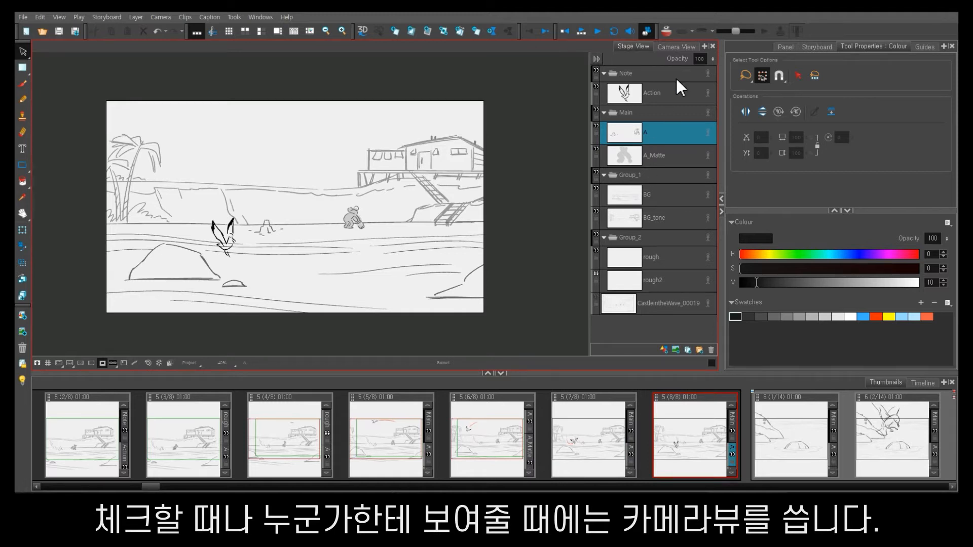
left_click(676, 46)
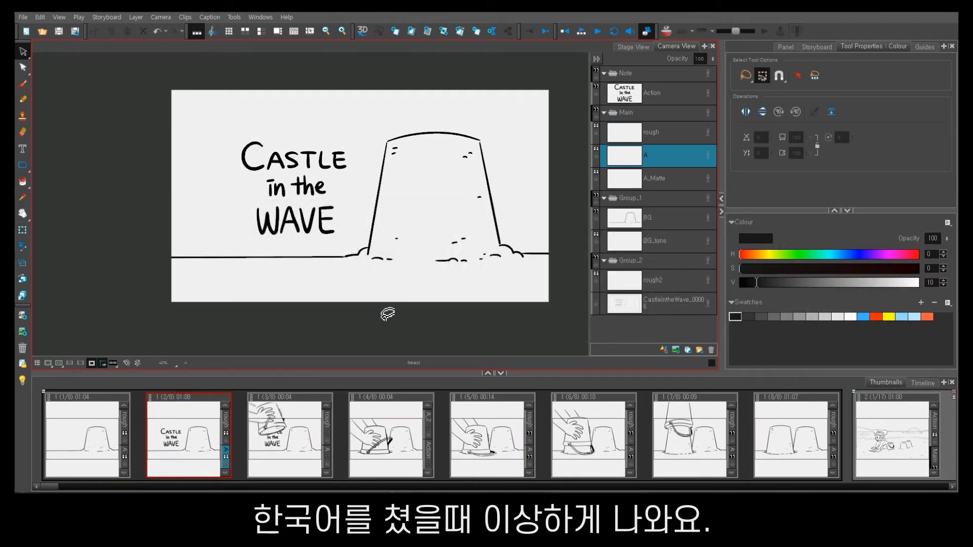
Add the text "Thank you 감사합니다." above the title on layer A in panel 2 of scene 1.
key("alt+t")
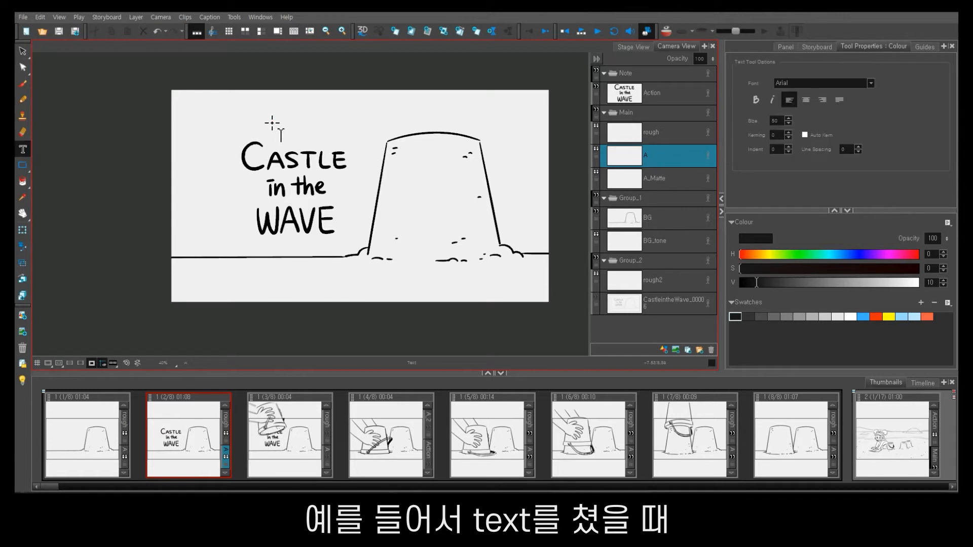
left_click(271, 122)
type("Tha")
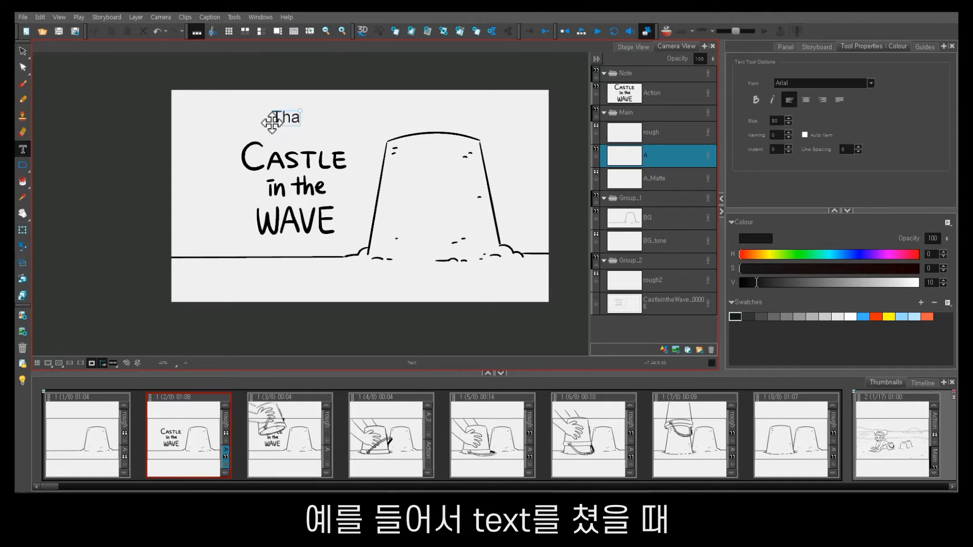
type("nk you 감사합니다")
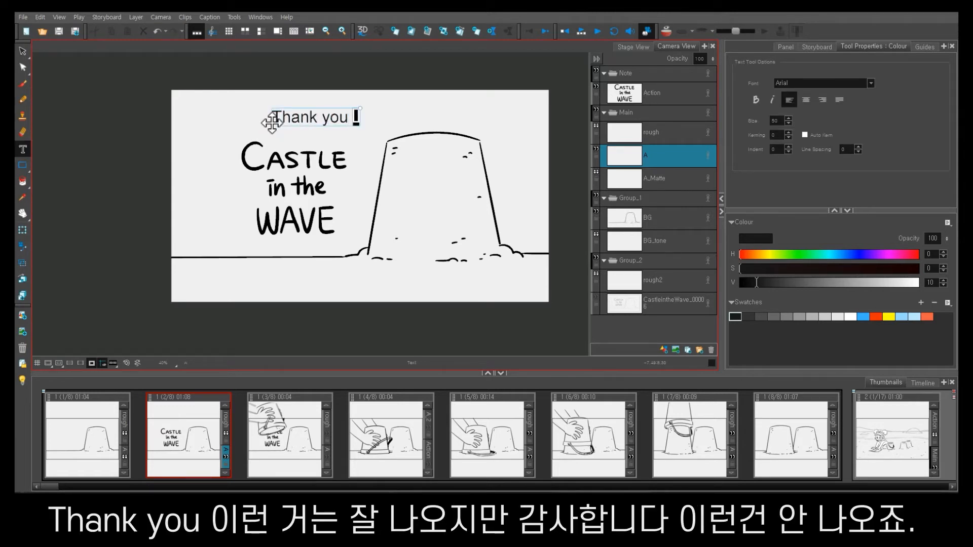
type(".")
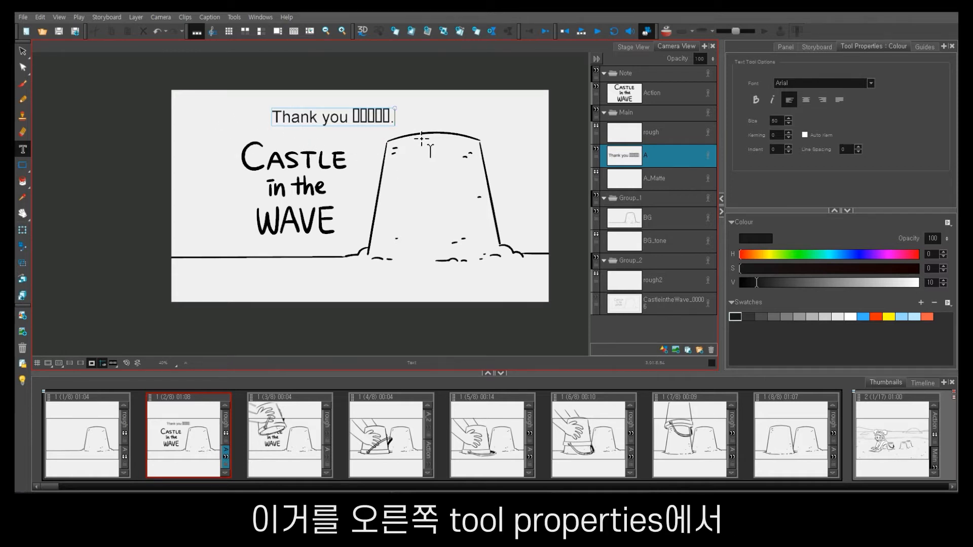
Try the BatangChe font on the entire thank-you text.
key("ctrl+a")
left_click(871, 84)
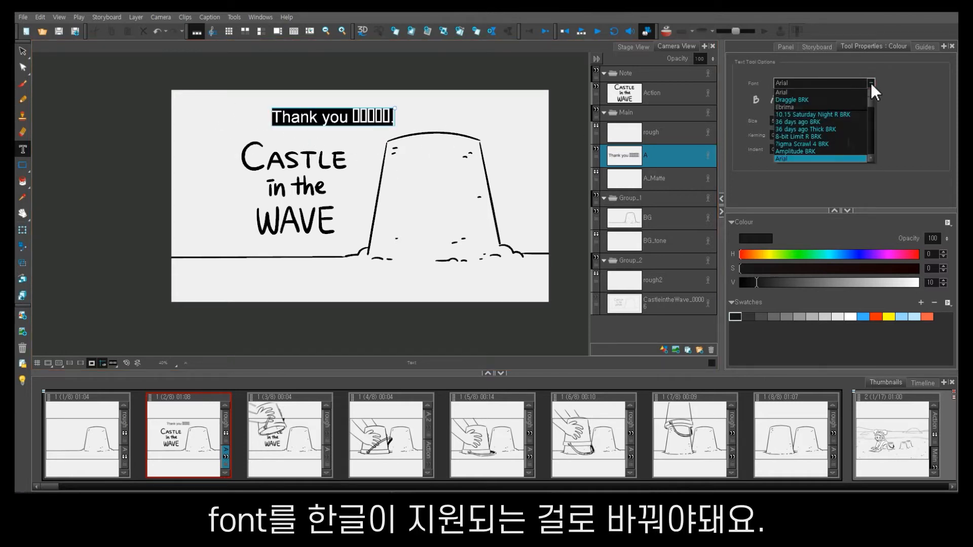
scroll(847, 132, "down", 5)
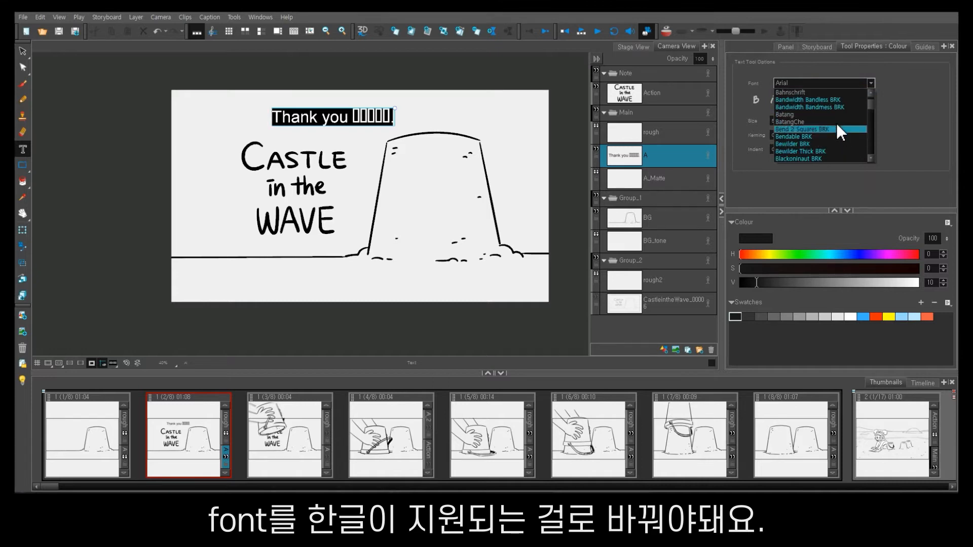
left_click(836, 122)
Set the thank-you text's font to DotumChe and browse further fonts in the list.
left_click(849, 84)
scroll(847, 134, "down", 5)
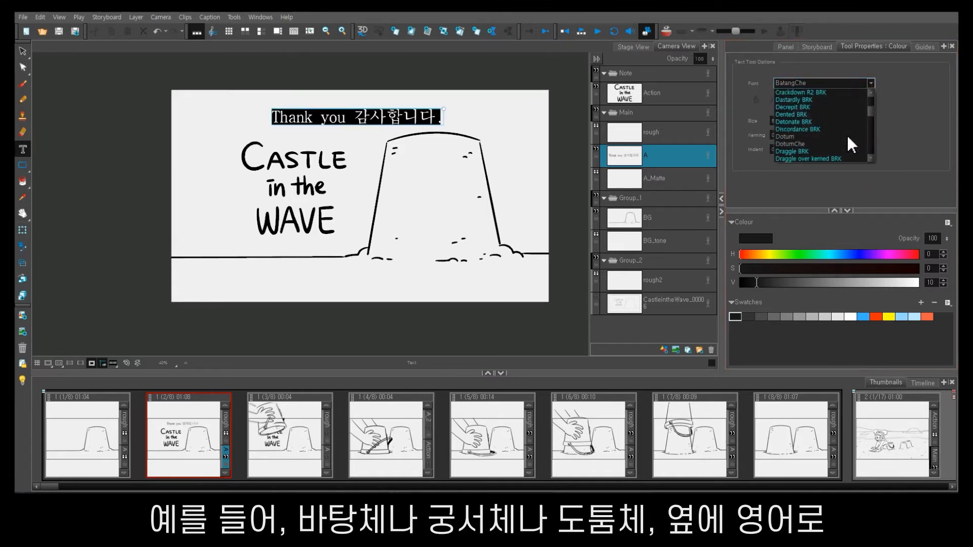
left_click(843, 144)
left_click(869, 82)
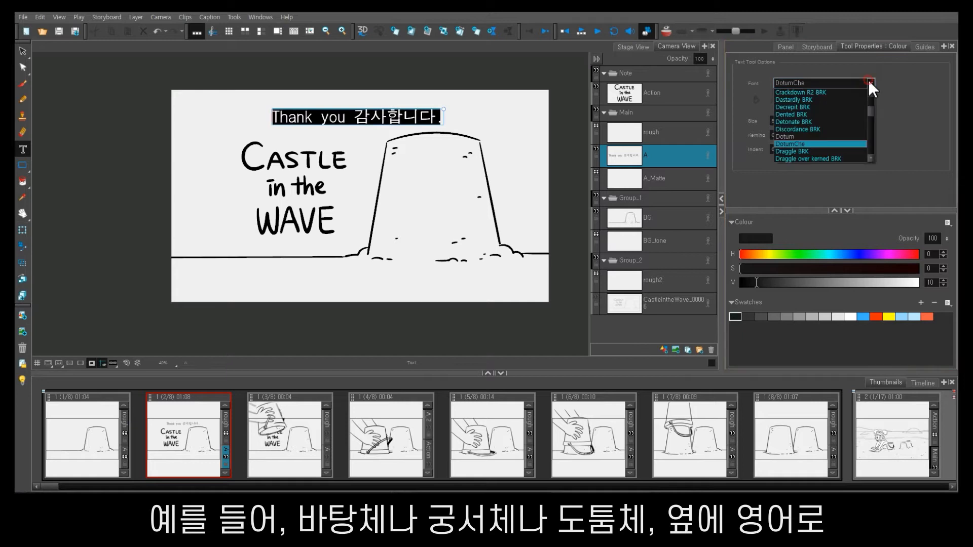
scroll(829, 133, "down", 4)
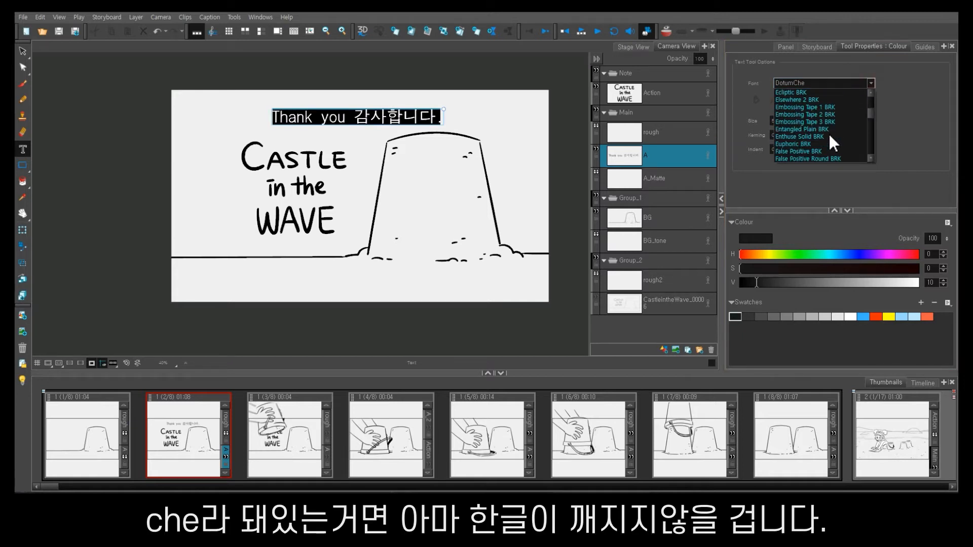
scroll(828, 133, "down", 4)
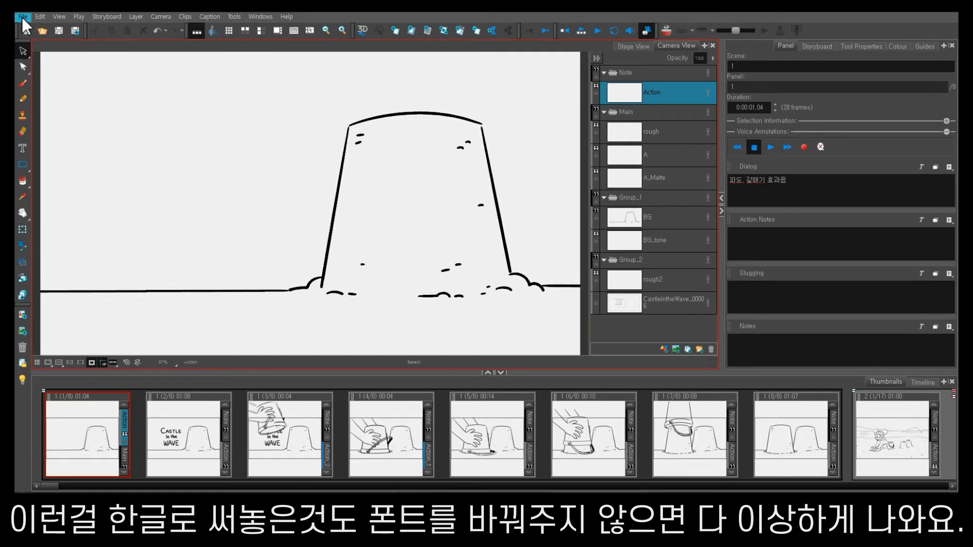
Set the caption font of the Full page PDF export profile to the built-in Korean font Dotum.
left_click(22, 18)
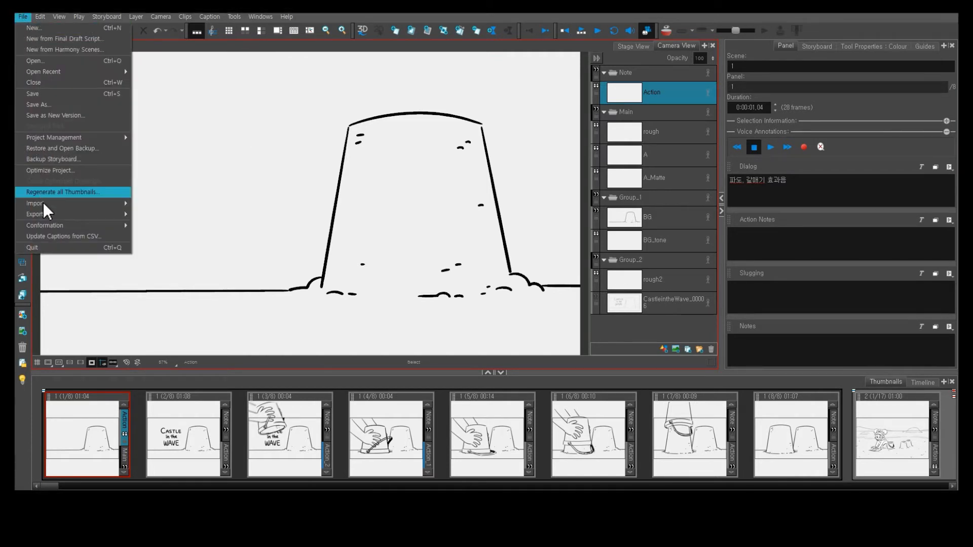
mouse_move(47, 215)
left_click(157, 280)
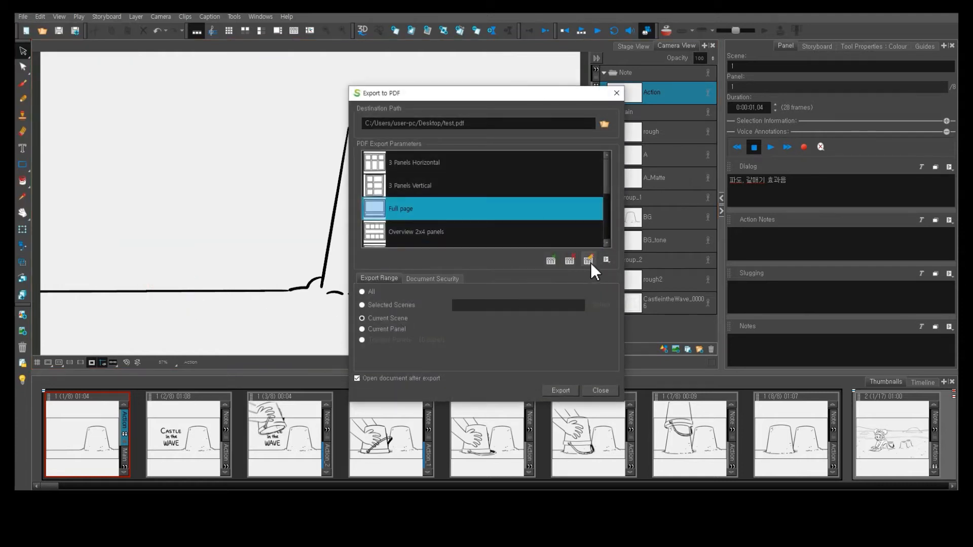
left_click(591, 262)
left_click(424, 101)
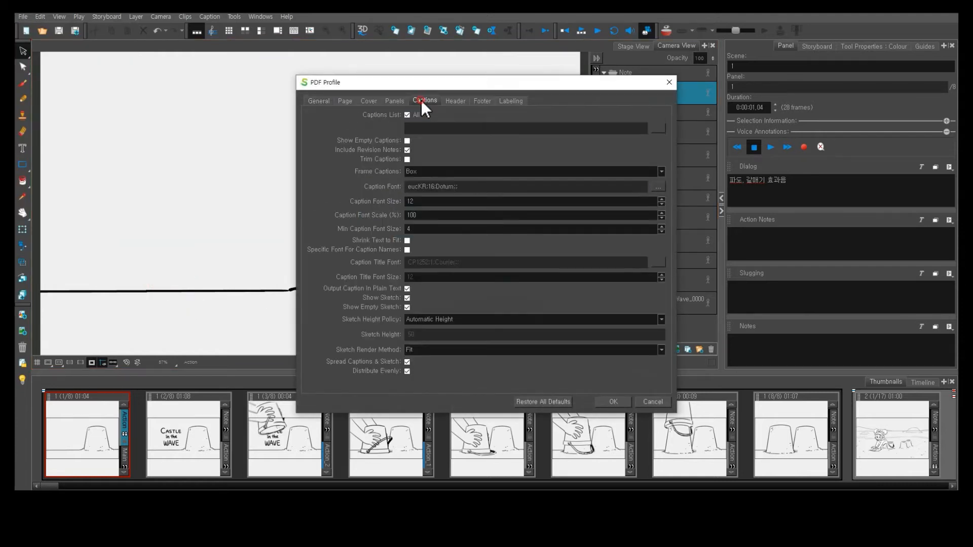
left_click(657, 187)
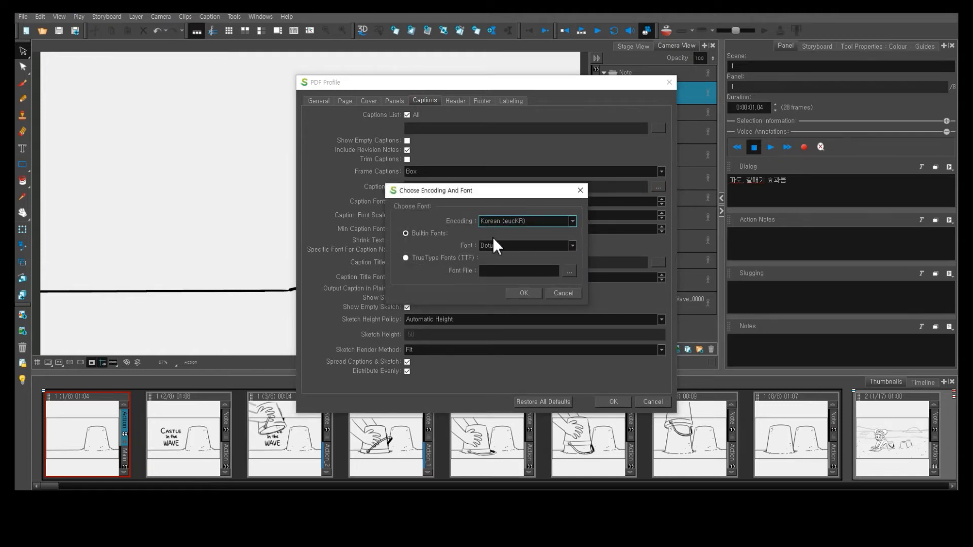
left_click(569, 248)
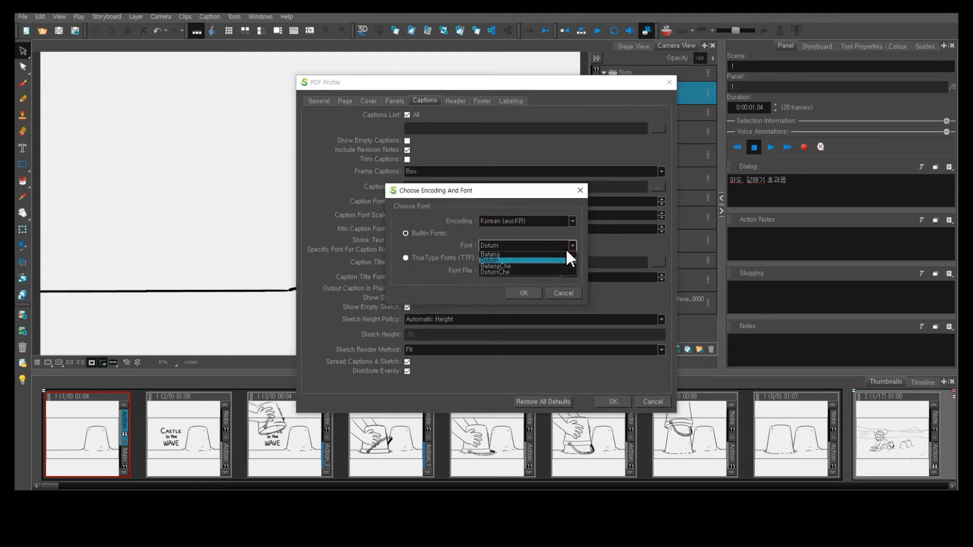
left_click(525, 259)
left_click(526, 294)
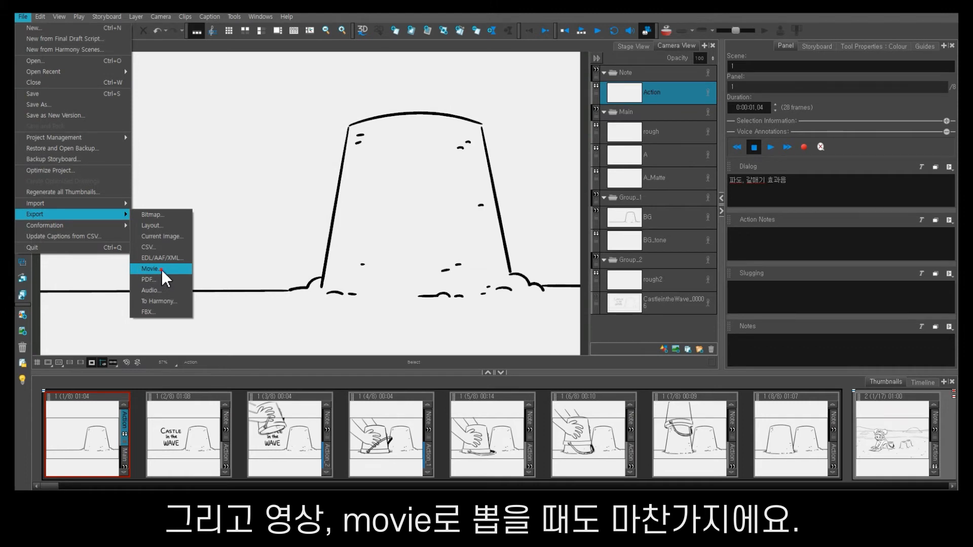
Open the movie export settings for the storyboard.
left_click(161, 269)
left_click(513, 256)
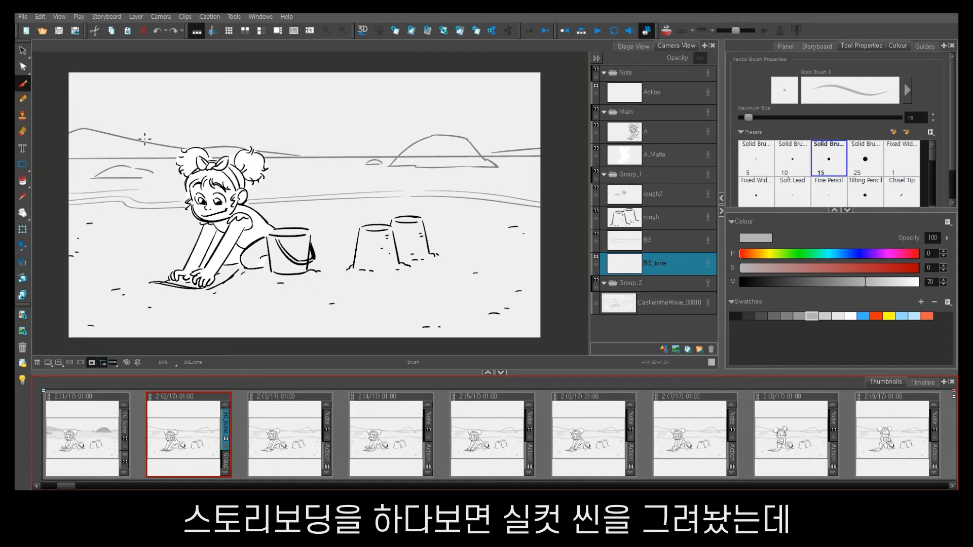
Compare the toned background in panel 1 of scene 2 with the backgrounds of the following panels.
left_click(96, 439)
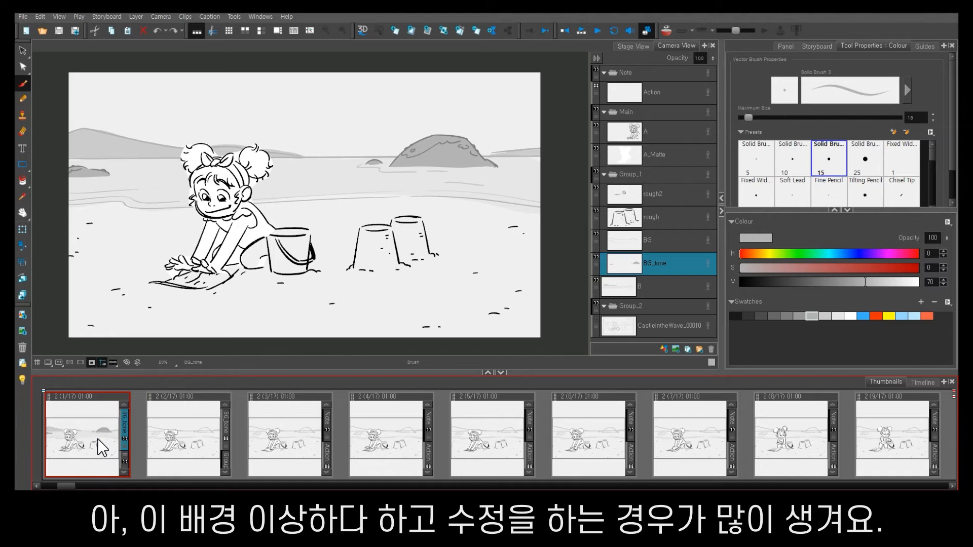
key("Right")
key("Right")
key("Right")
key("Right")
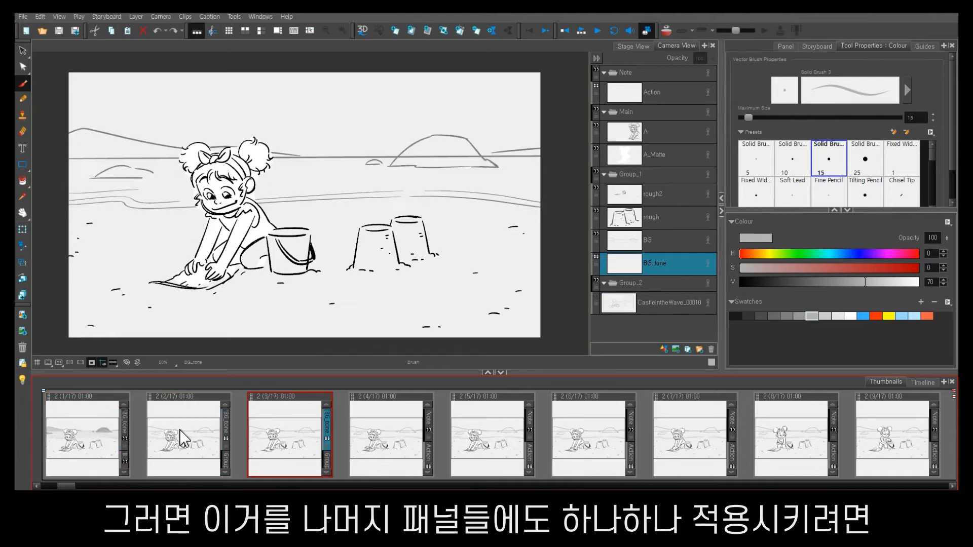
Copy the BG, BG_tone and B layers from panel 1 of scene 2.
left_click(87, 436)
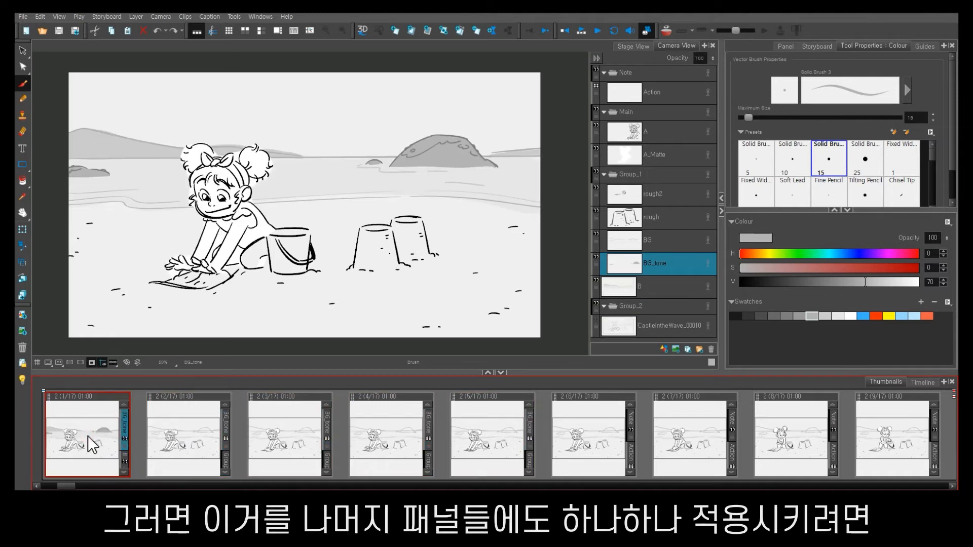
left_click(664, 242)
left_click(658, 287, "shift")
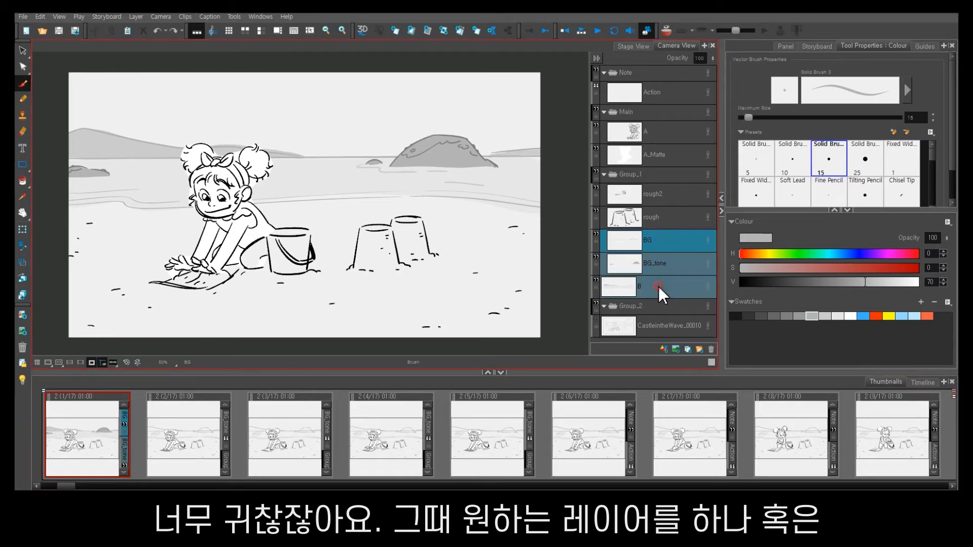
right_click(653, 248)
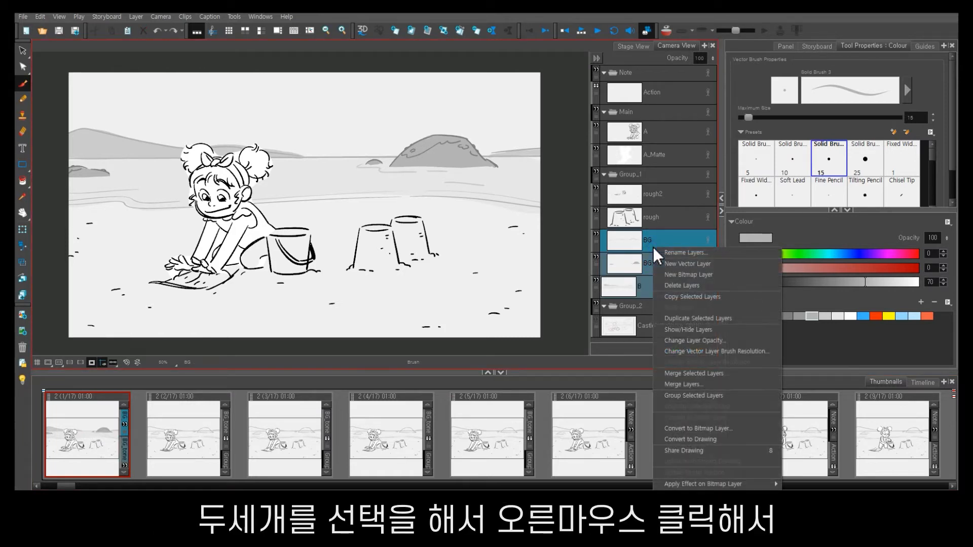
left_click(686, 296)
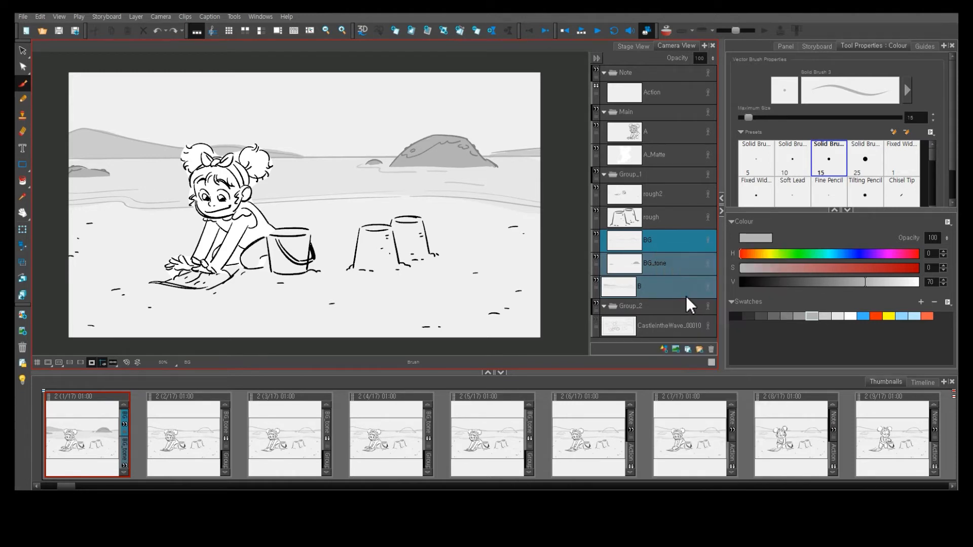
Paste the copied layers into panels 2–9 of scene 2 with Once Hold, overwriting layers with the same name and placing layers at the bottom.
left_click(183, 444)
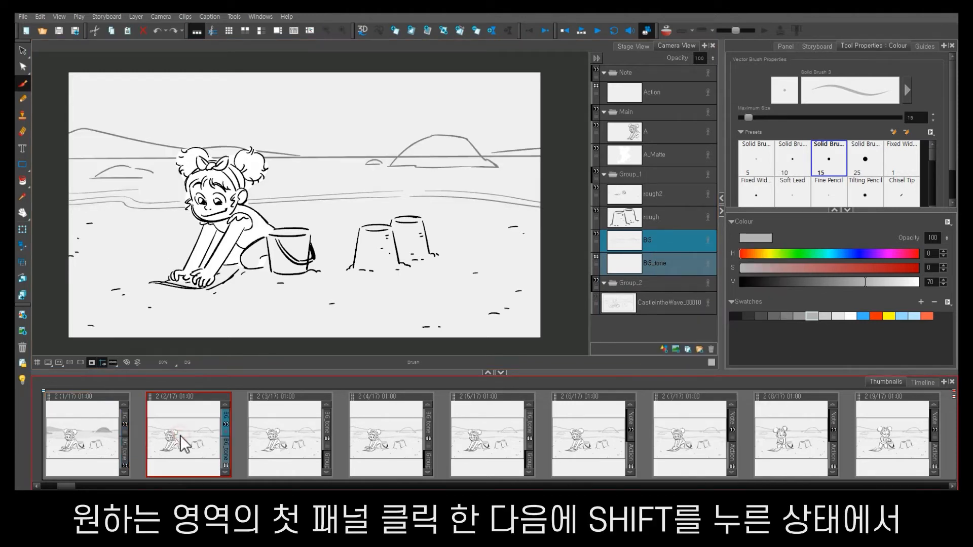
left_click(889, 423, "shift")
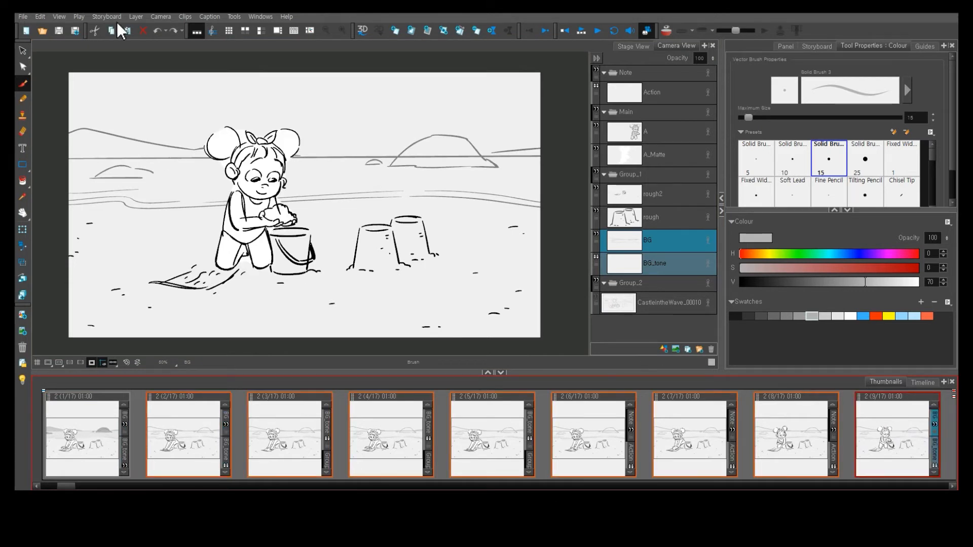
left_click(133, 18)
left_click(144, 50)
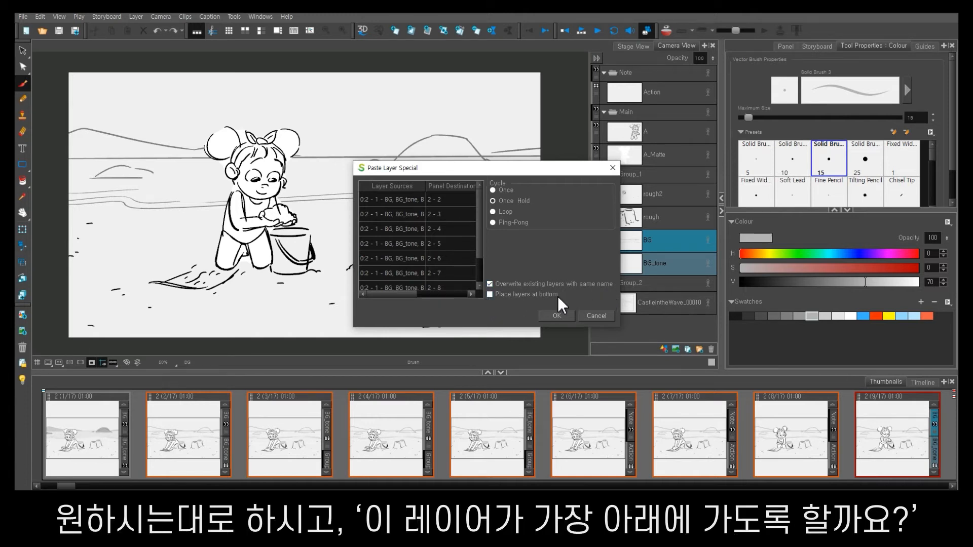
left_click(490, 295)
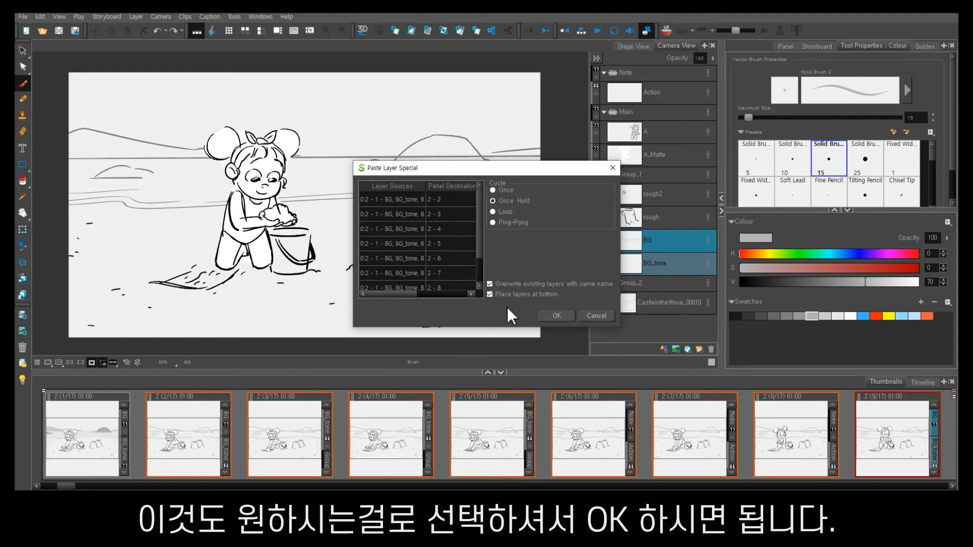
left_click(557, 316)
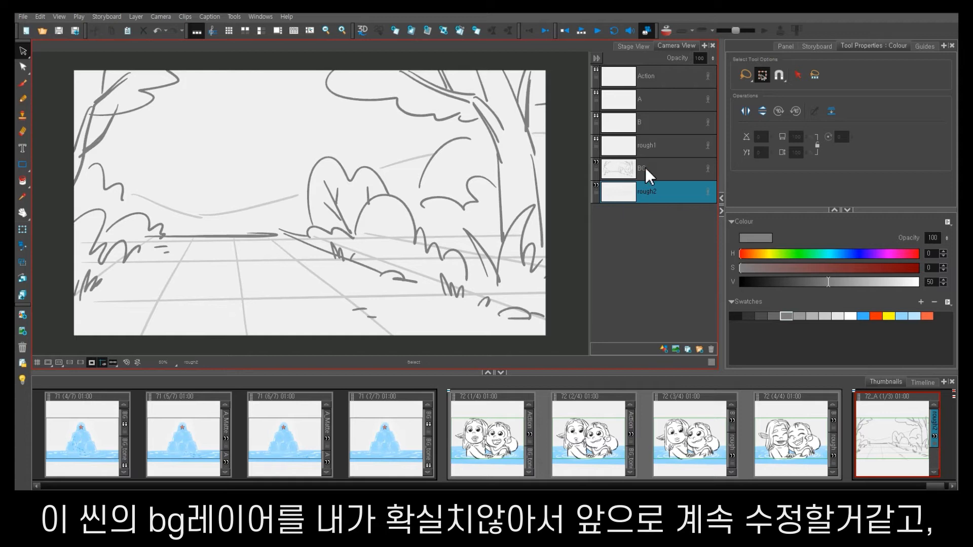
Turn on Share Drawing for the BG layer in the first panel of scene 72_A.
key("Up")
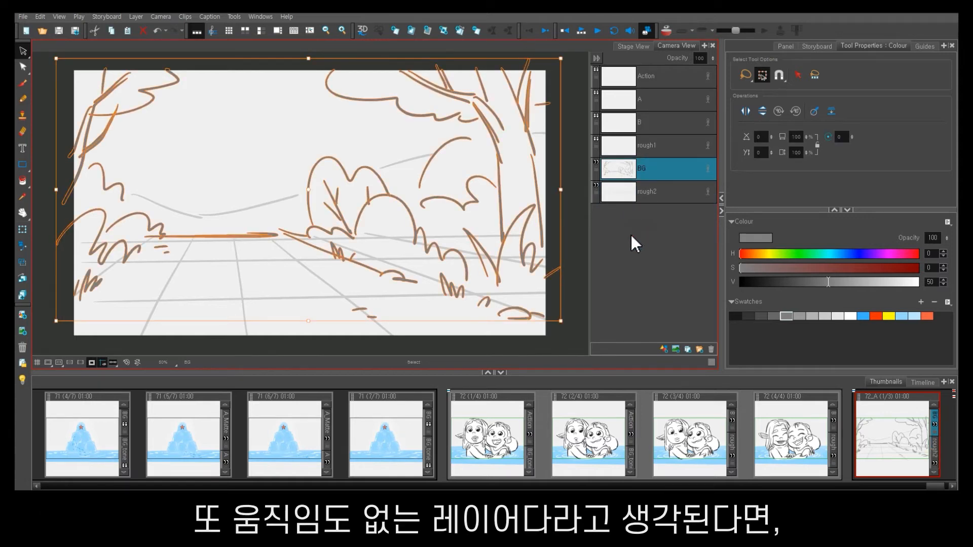
right_click(649, 168)
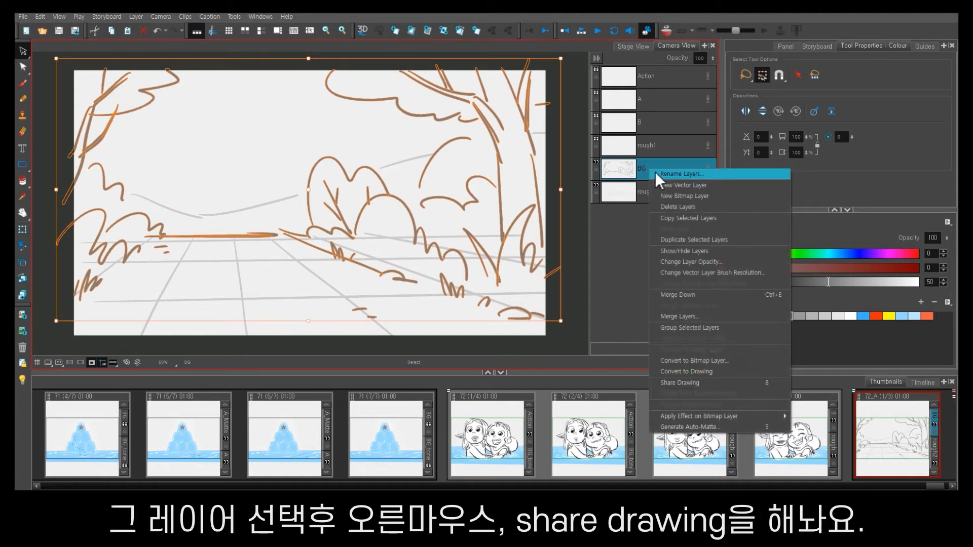
left_click(686, 382)
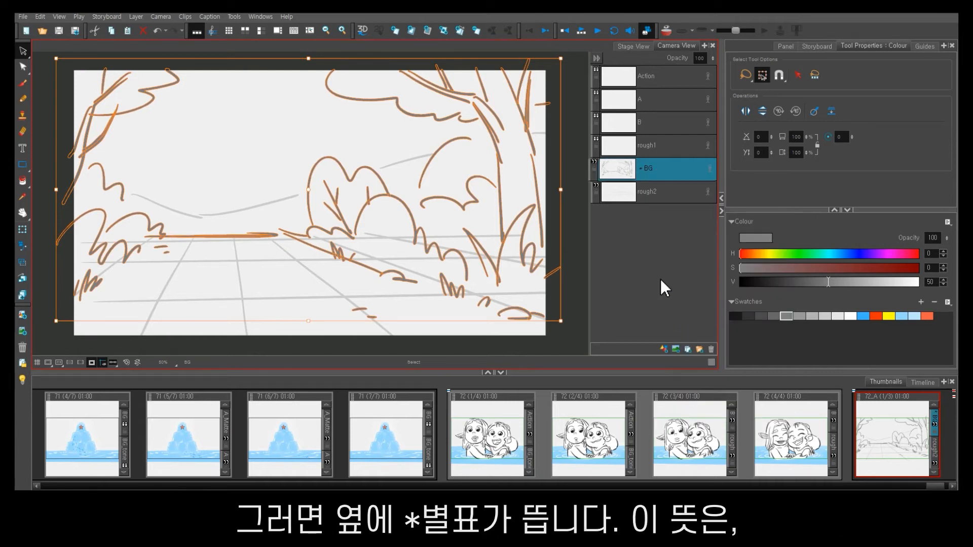
Add five new panels after the first panel of scene 72_A.
left_click(875, 449)
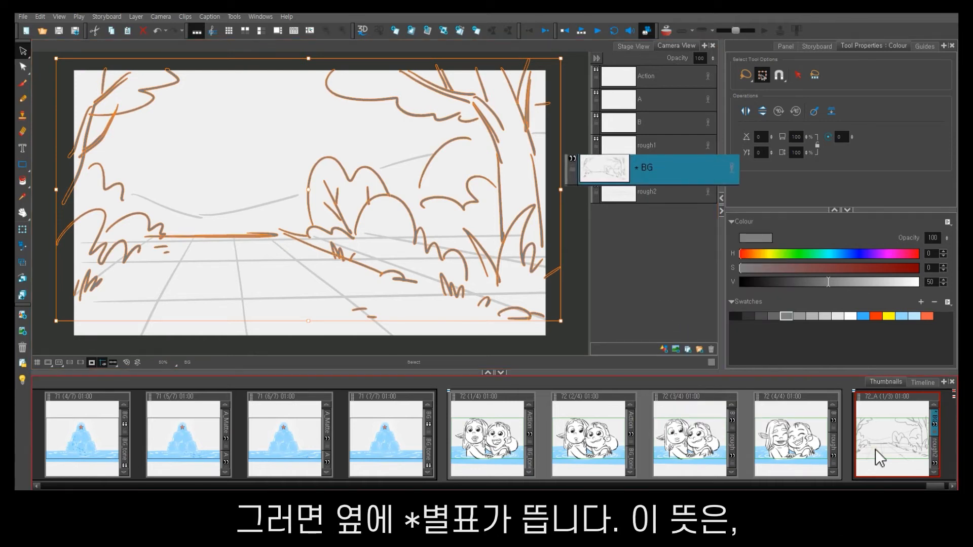
key("p")
key("p")
key("p")
key("p")
key("p")
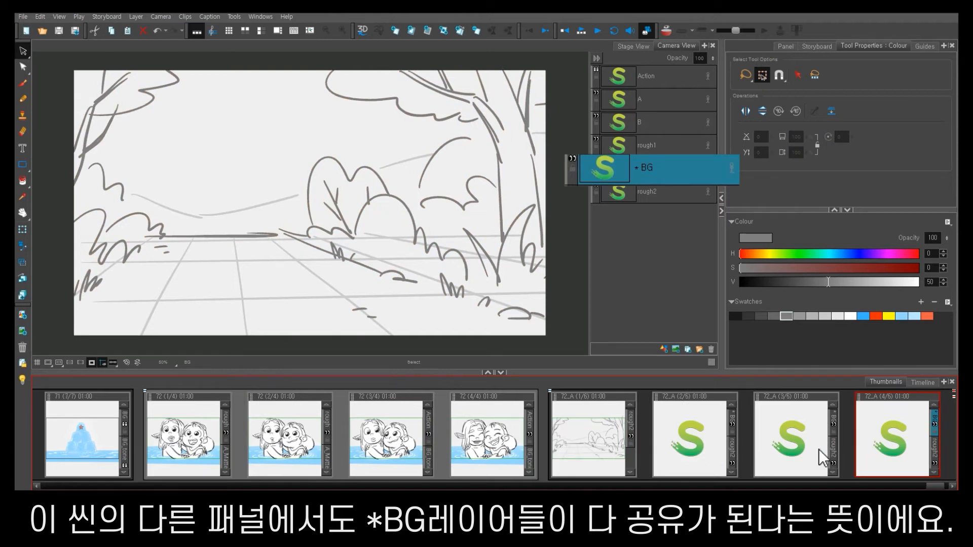
Draw small red flowers over the central bush on the shared BG layer in panel 1 of scene 72_A and check the following panels.
left_click(401, 443)
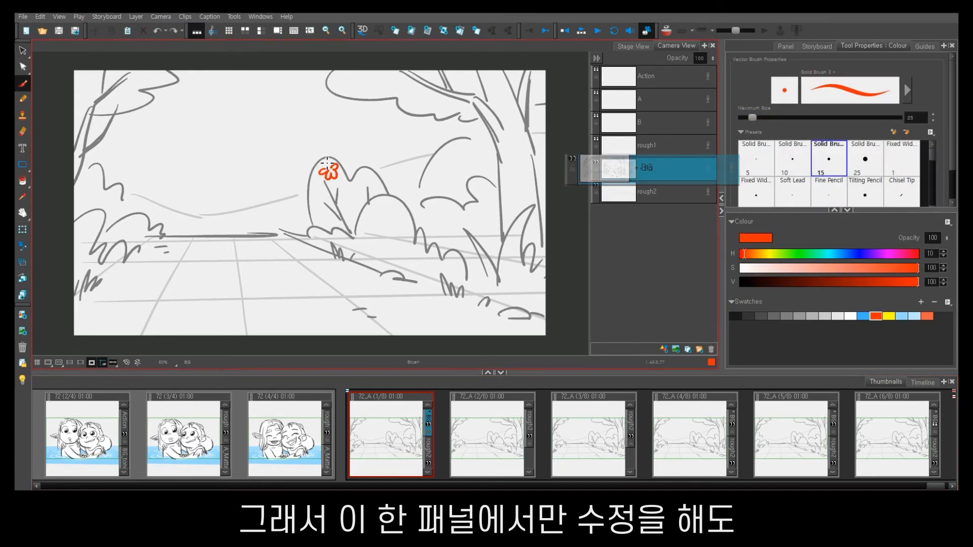
mouse_move(327, 163)
left_mouse_down()
mouse_move(322, 206)
mouse_move(330, 194)
mouse_move(319, 199)
mouse_move(357, 204)
mouse_move(350, 195)
left_mouse_up()
key("g")
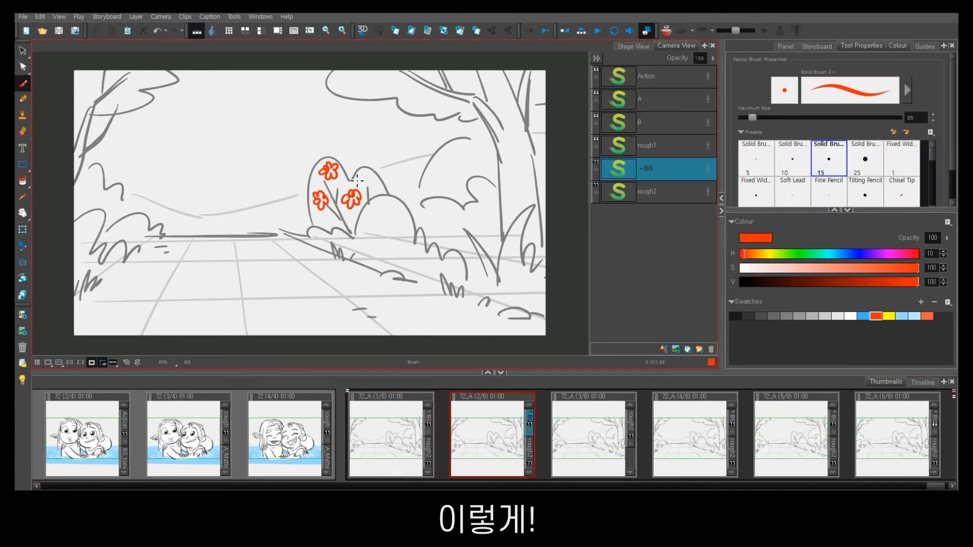
key("g")
key("g")
key("g")
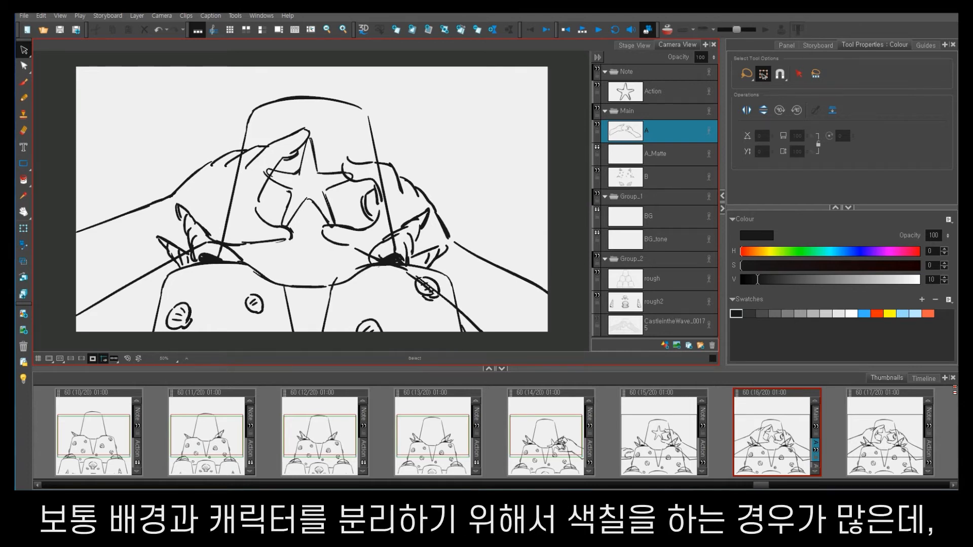
Open the Auto-Matte settings for the hands on layer A in panel 16 of scene 60.
left_click(599, 125)
left_click(598, 125)
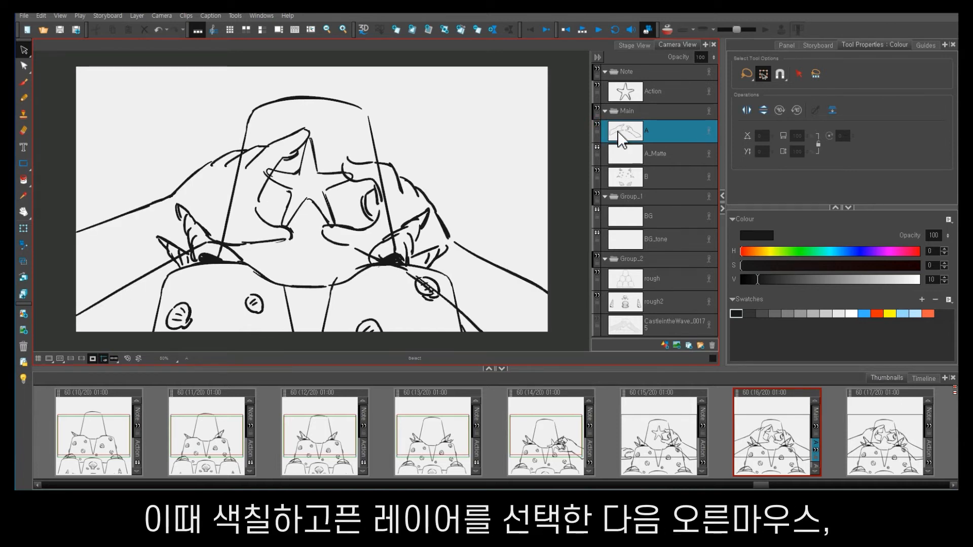
right_click(654, 132)
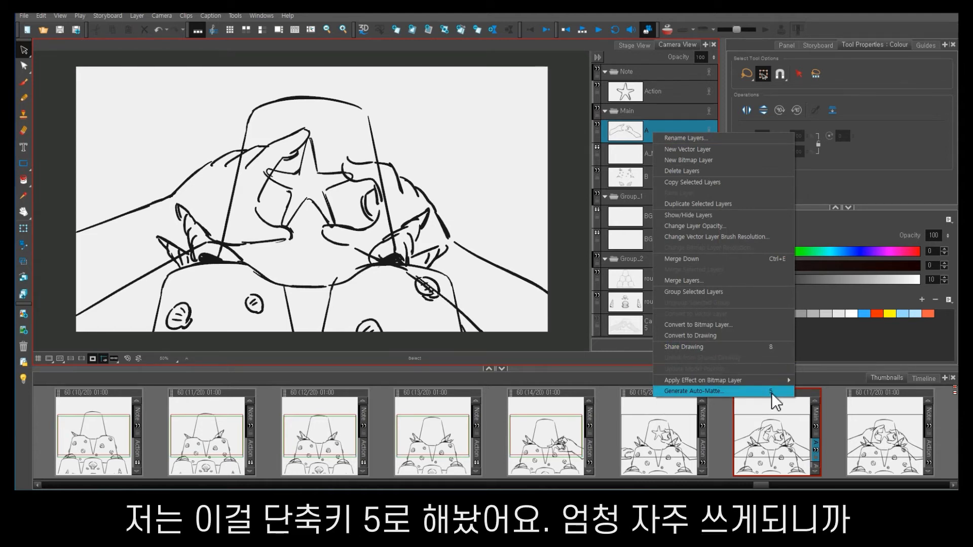
left_click(734, 393)
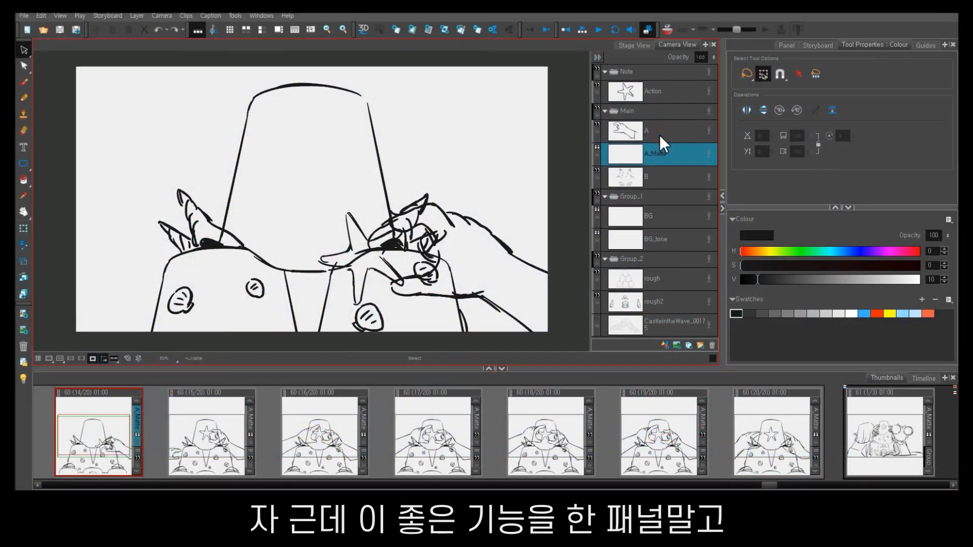
Select layer A in panel 14 of scene 60 and review its unfilled hand drawings through panel 19.
left_click(661, 137)
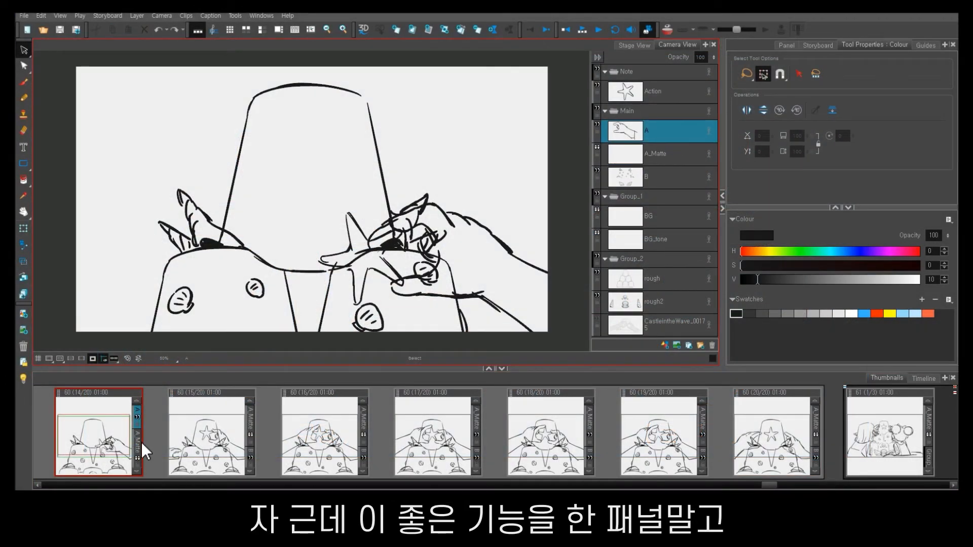
left_click(106, 442)
key("Right")
key("Right")
key("Right")
key("Right")
key("Right")
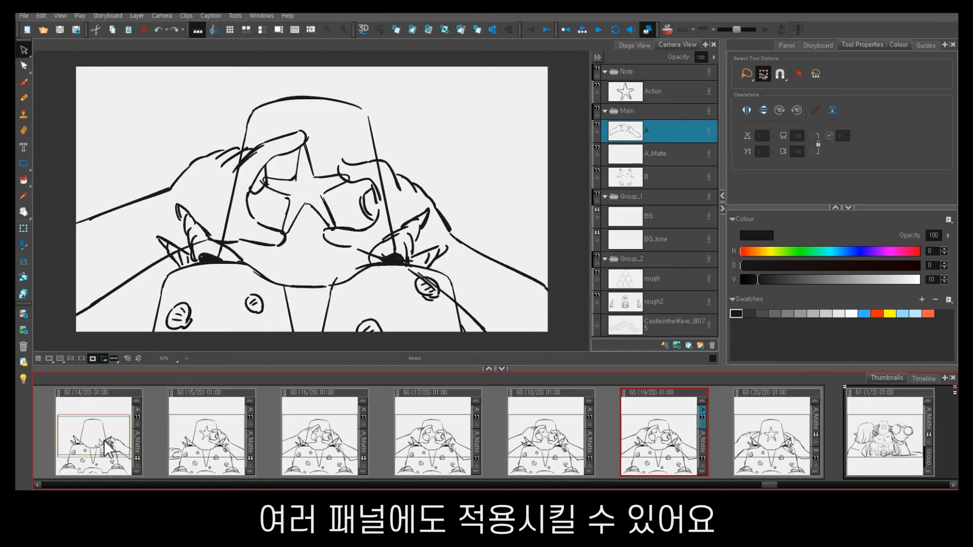
Generate auto-mattes from layer A across panels 14–20 of scene 60, replacing the existing A_Matte layer in all of them.
left_click(94, 448)
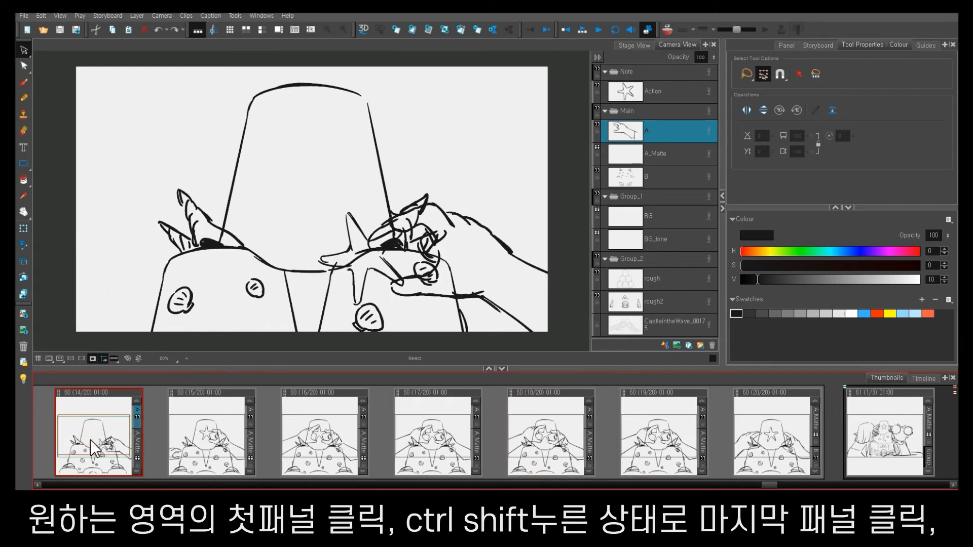
left_click(779, 436, "ctrl+shift")
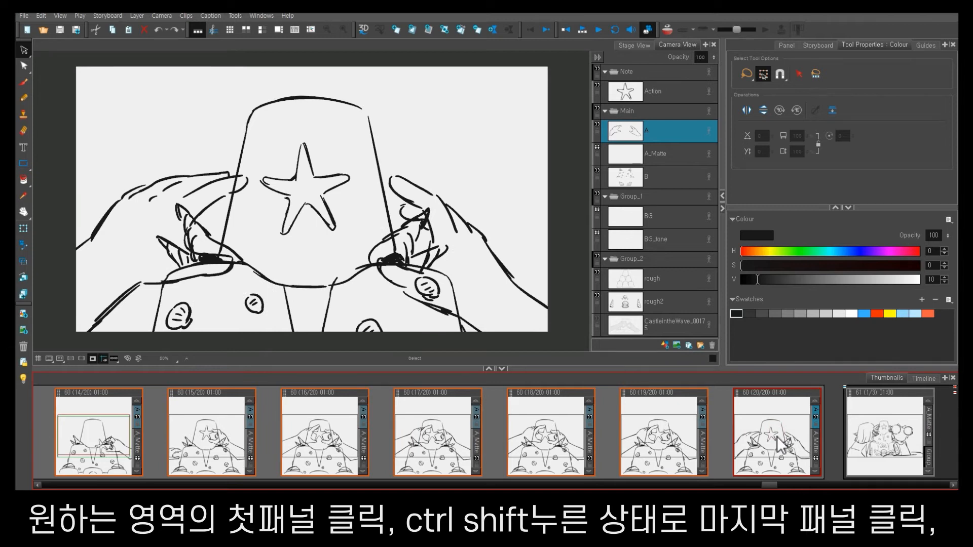
key("shift+a")
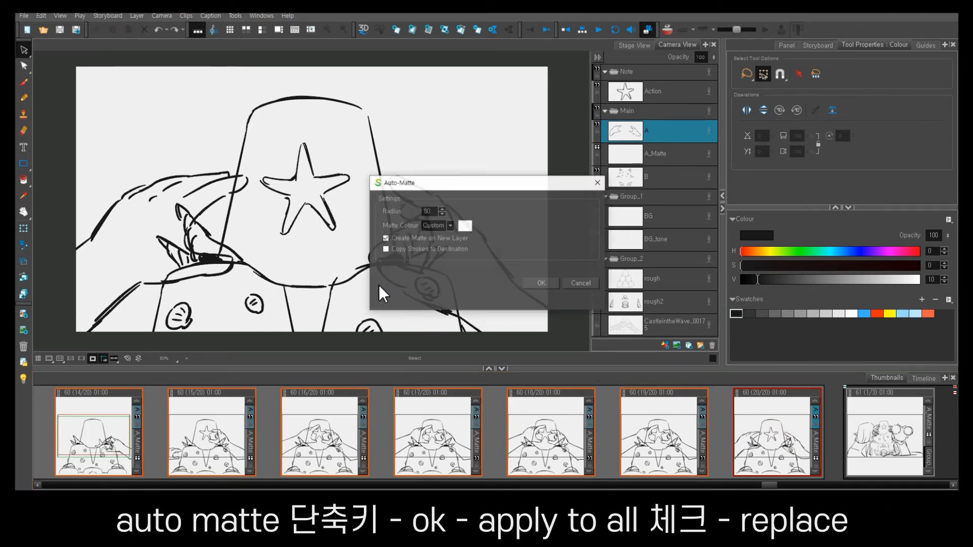
left_click(538, 283)
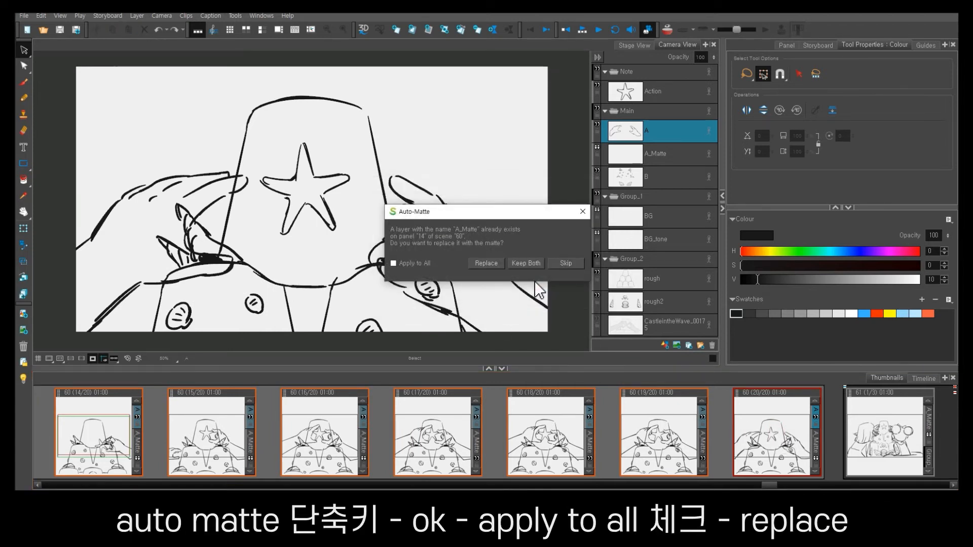
left_click(411, 264)
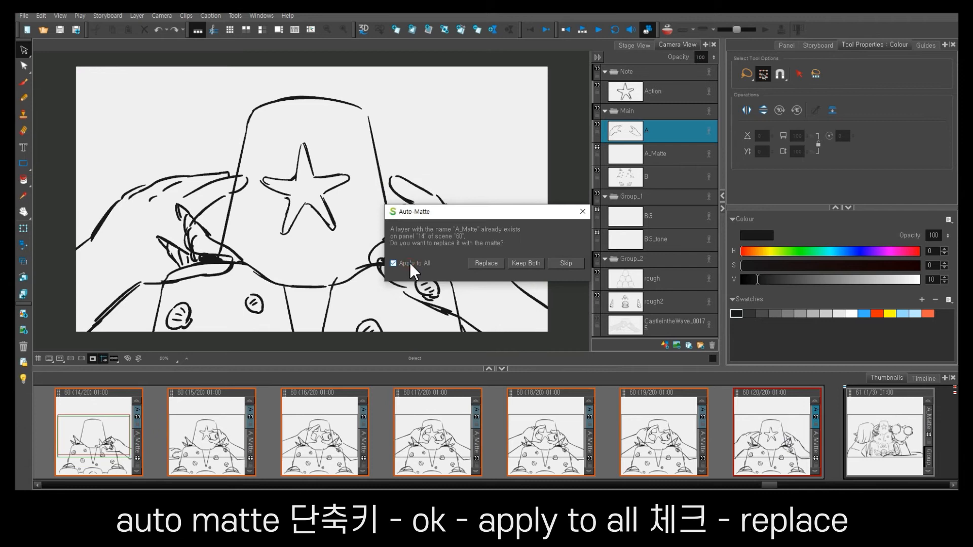
left_click(485, 263)
Examine the white mattes behind the hands in panels 14–20 of scene 60.
left_click(110, 414)
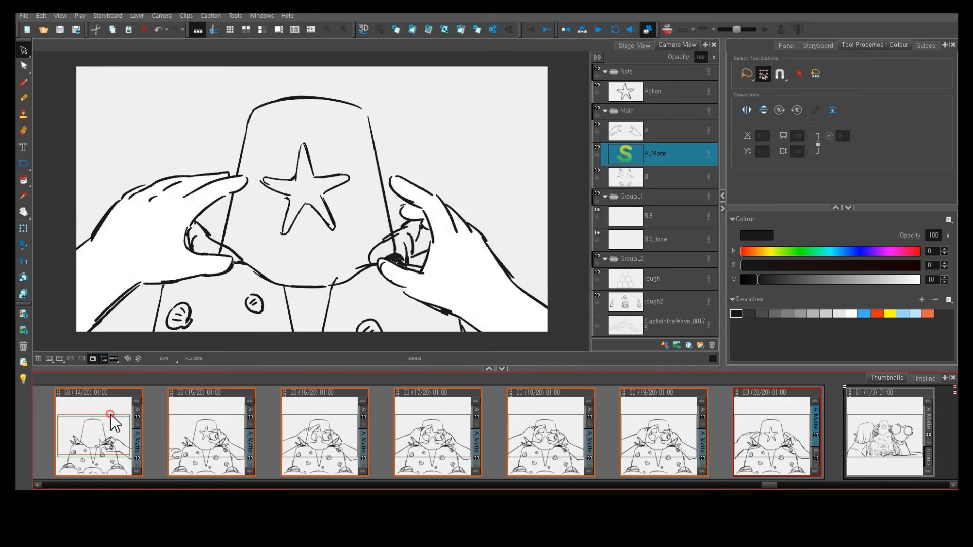
key("Right")
key("Right")
key("Right")
key("Right")
key("Right")
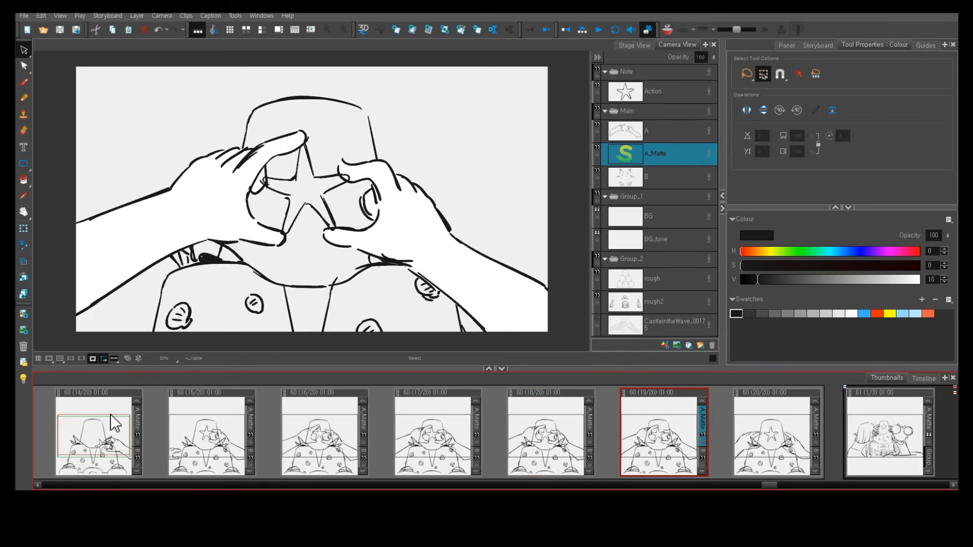
key("Right")
key("Left")
key("Left")
key("Left")
key("Left")
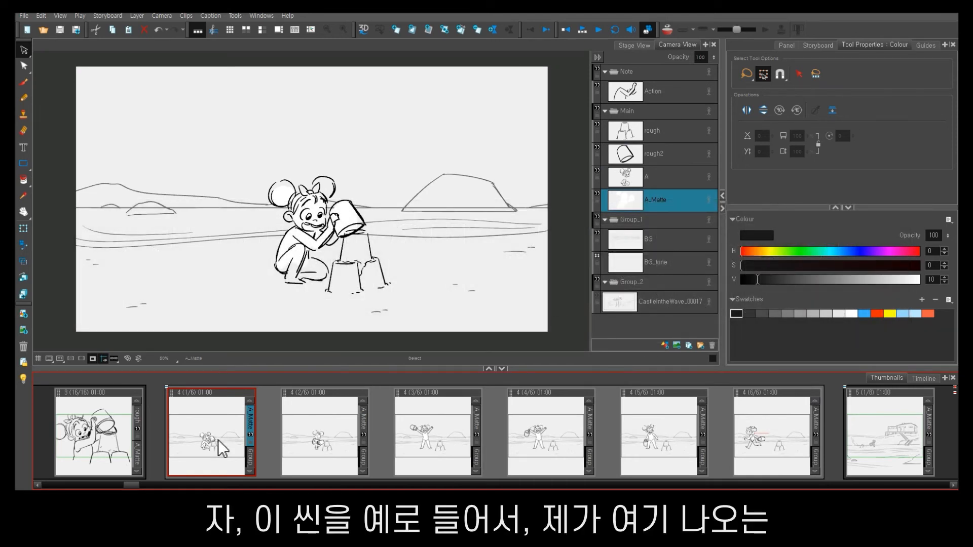
Examine the size of the girl and the sandcastle across the panels of scene 4.
key("Right")
key("Right")
key("Right")
key("Right")
key("Right")
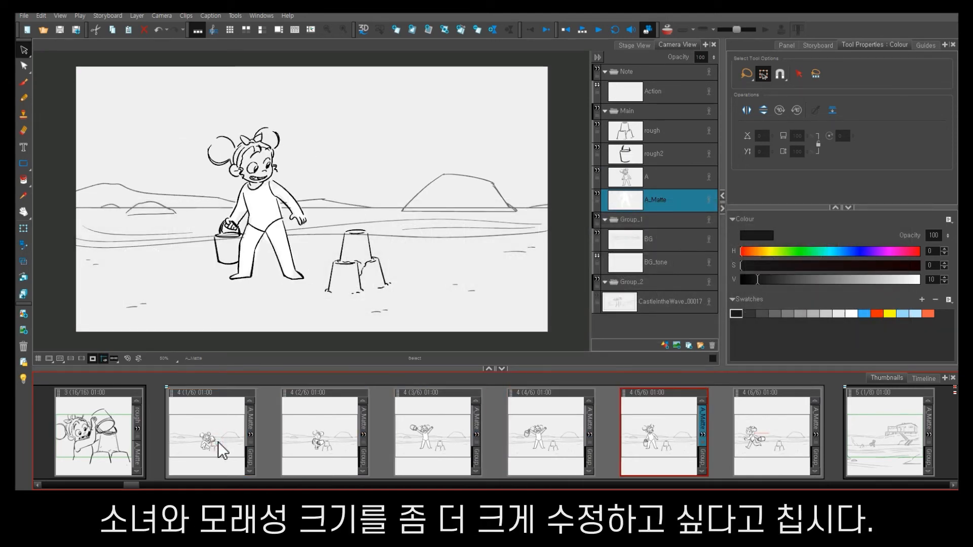
key("Left")
key("Left")
key("Left")
key("Left")
key("Left")
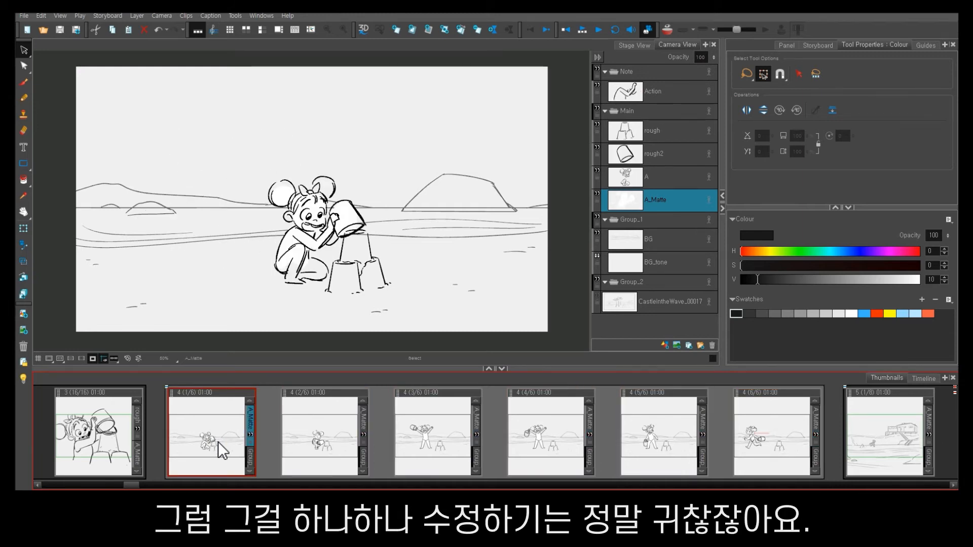
key("Right")
key("Right")
key("Right")
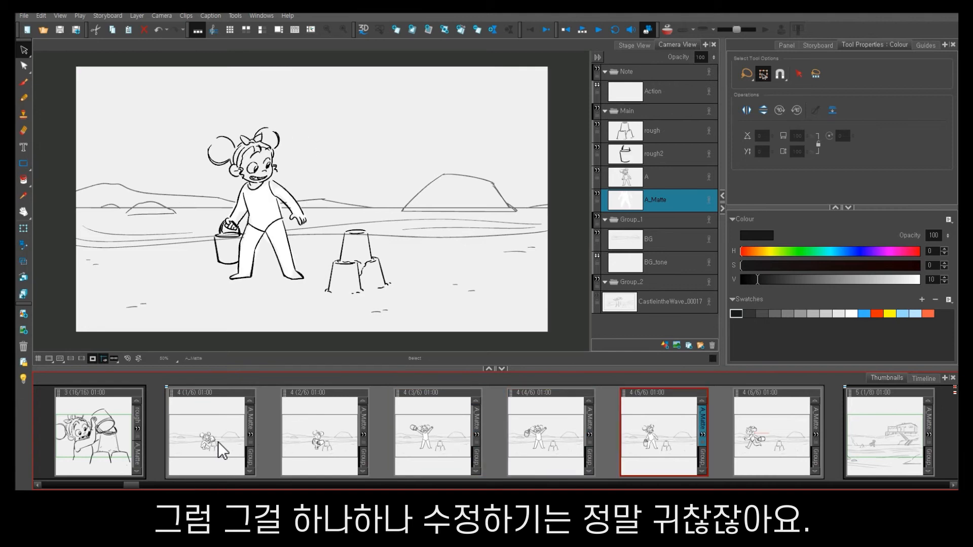
key("Left")
key("Left")
key("Left")
key("Left")
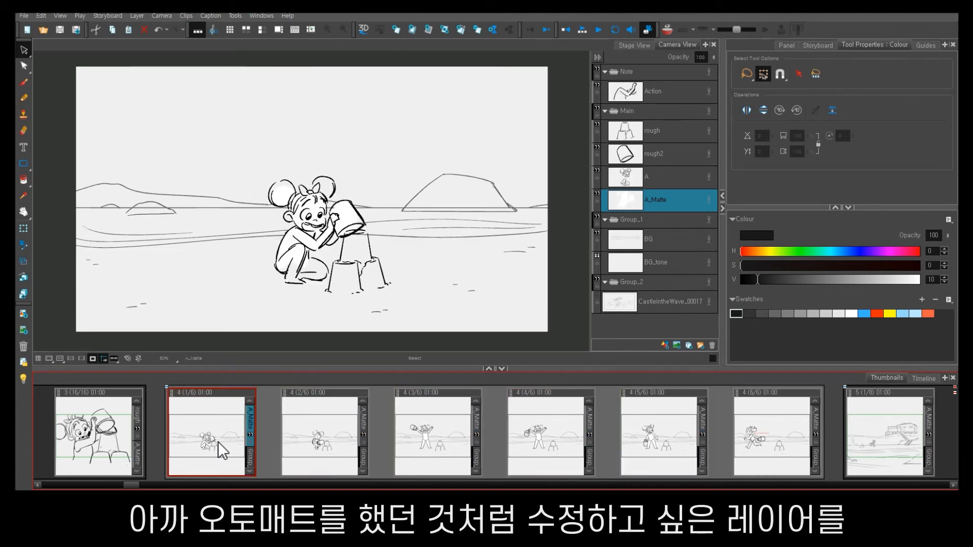
Select the drawings on the Action through A_Matte layers across panels 1–6 of scene 4 together.
left_click(665, 98)
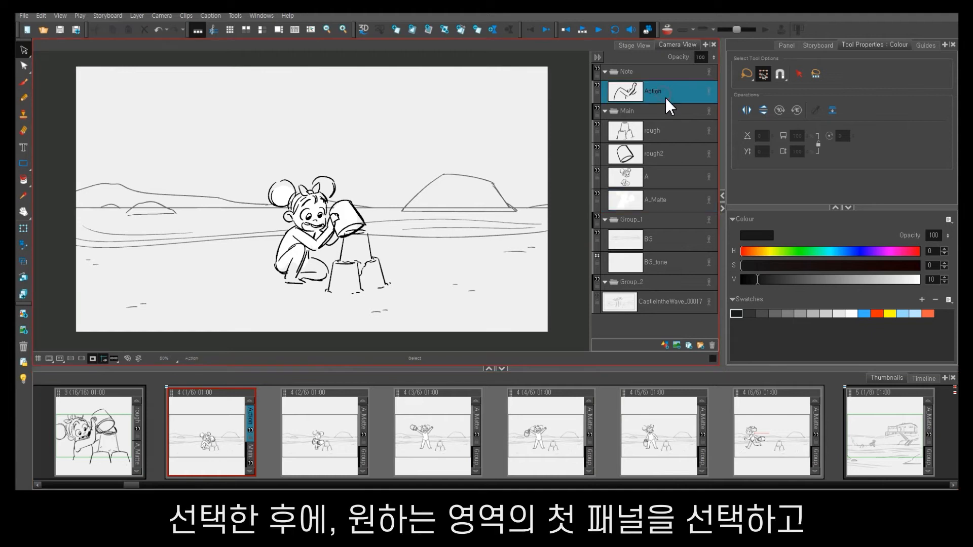
left_click(662, 198, "shift")
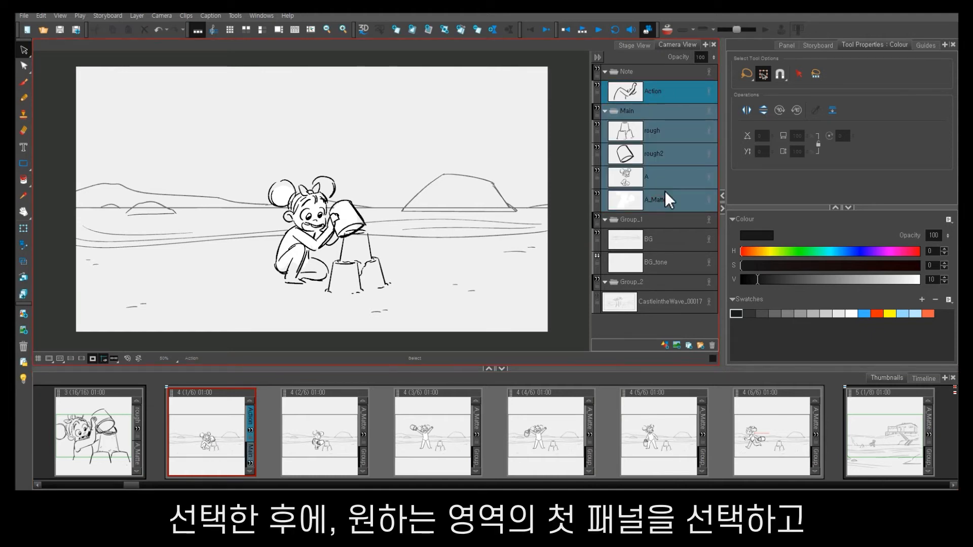
left_click(233, 438)
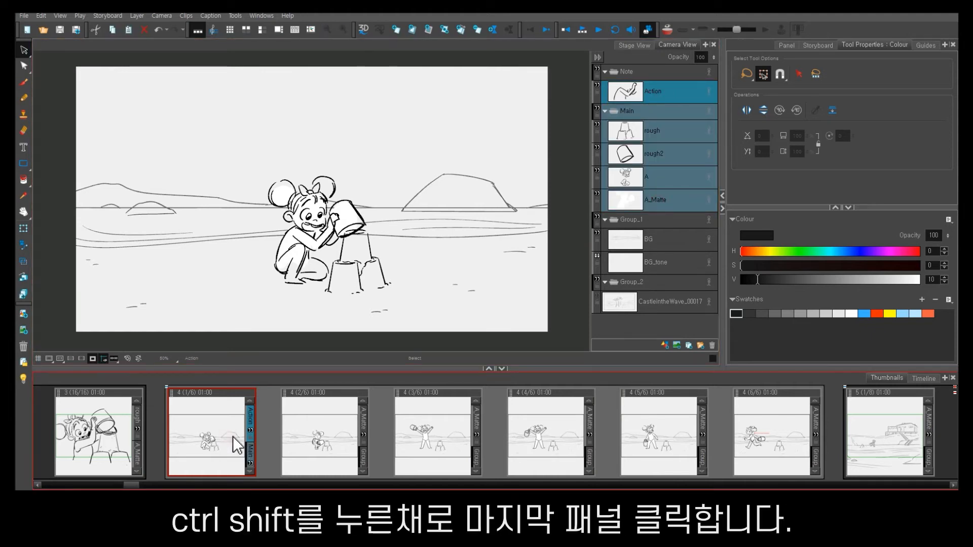
left_click(773, 444, "ctrl+shift")
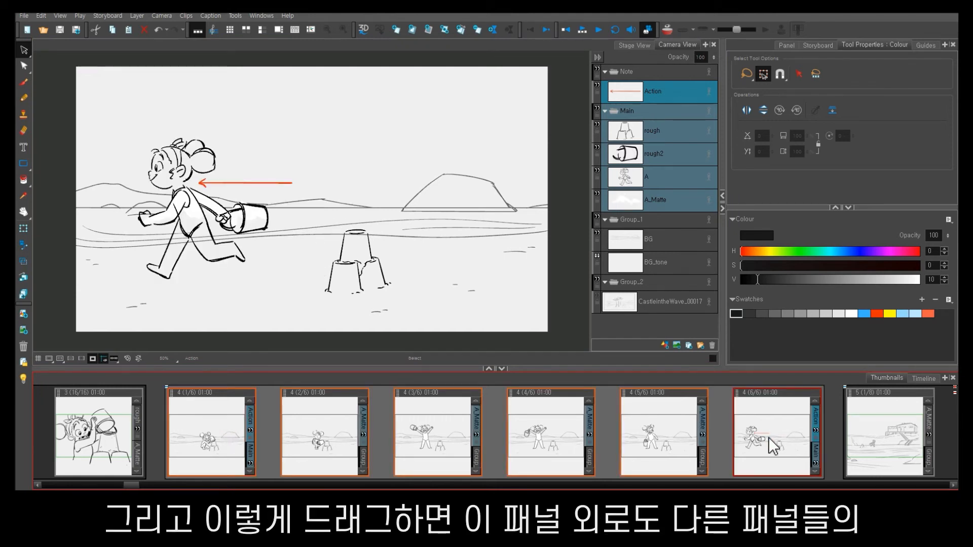
mouse_move(397, 311)
left_mouse_down()
mouse_move(71, 152)
mouse_move(488, 335)
left_mouse_up()
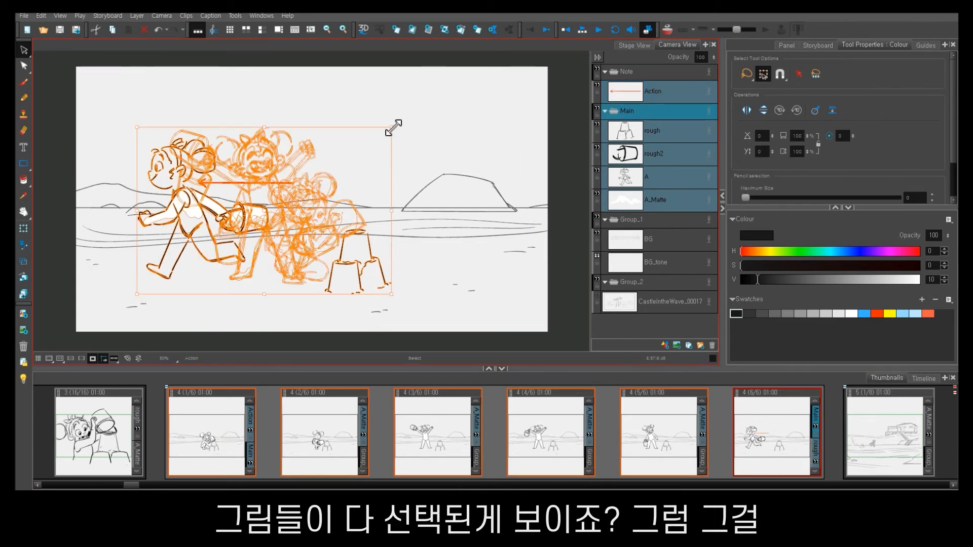
Enlarge the selected drawings in panels 1–6 of scene 4 together, scaling towards the upper right.
left_click_drag(393, 129, 484, 81)
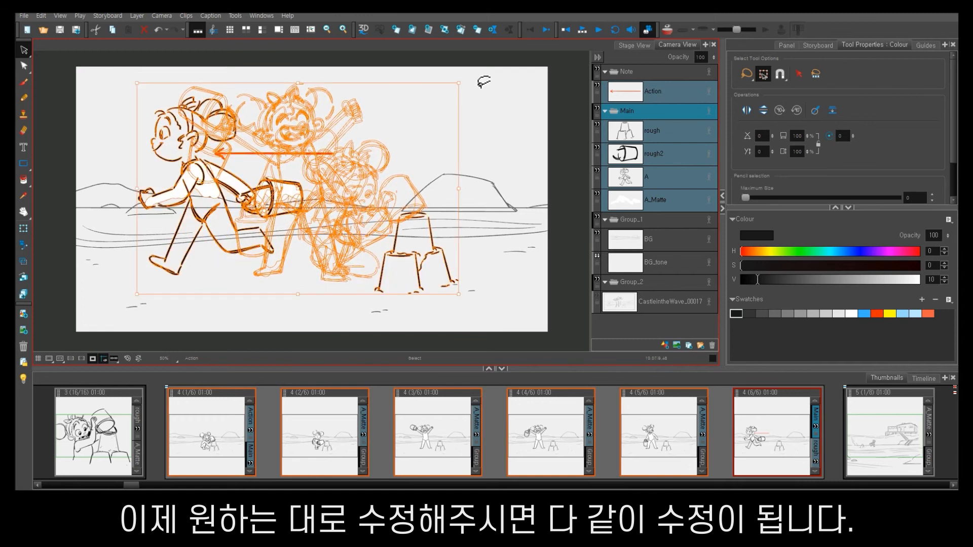
left_click(217, 438)
key("Right")
key("Right")
key("Right")
key("Right")
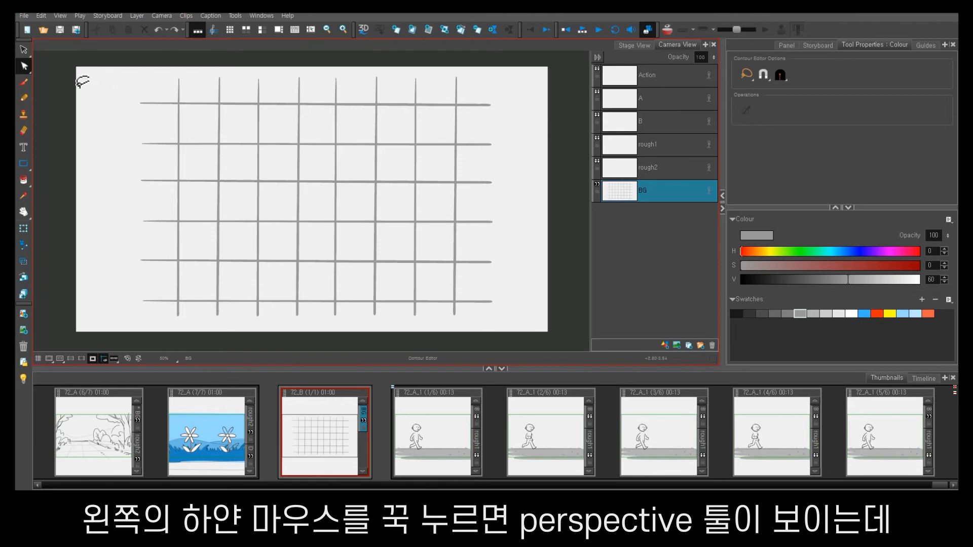
Select the whole grid on the BG layer with the Perspective tool and warp it into a floor plane widening towards the viewer.
left_click_drag(23, 72, 60, 90)
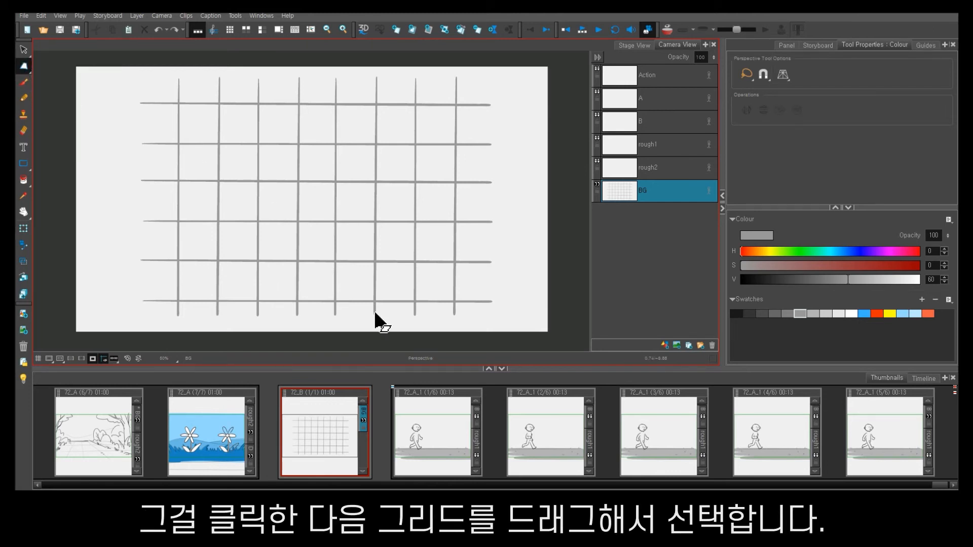
mouse_move(374, 325)
left_mouse_down()
mouse_move(183, 318)
mouse_move(395, 51)
mouse_move(497, 274)
mouse_move(426, 257)
left_mouse_up()
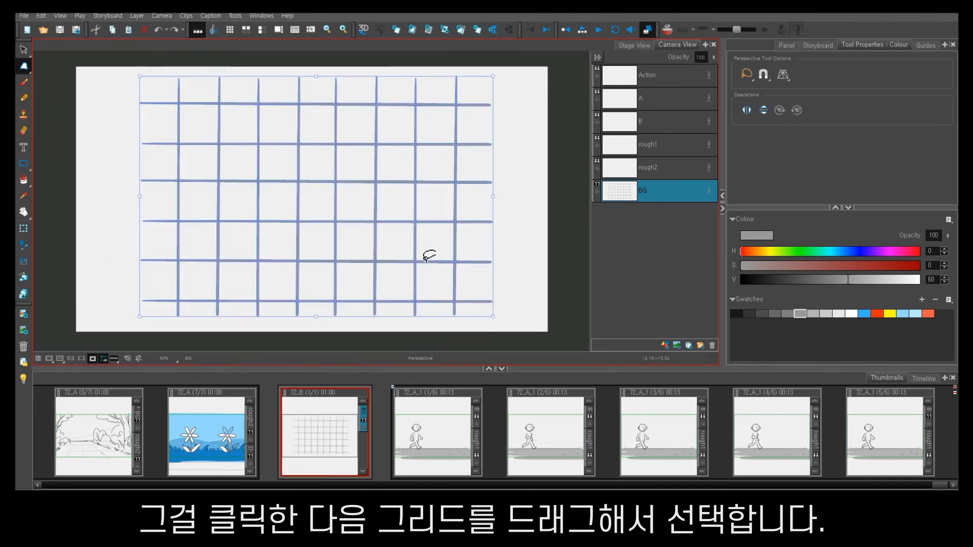
left_click_drag(316, 77, 319, 192)
left_click_drag(140, 318, 43, 308)
left_click_drag(493, 317, 589, 312)
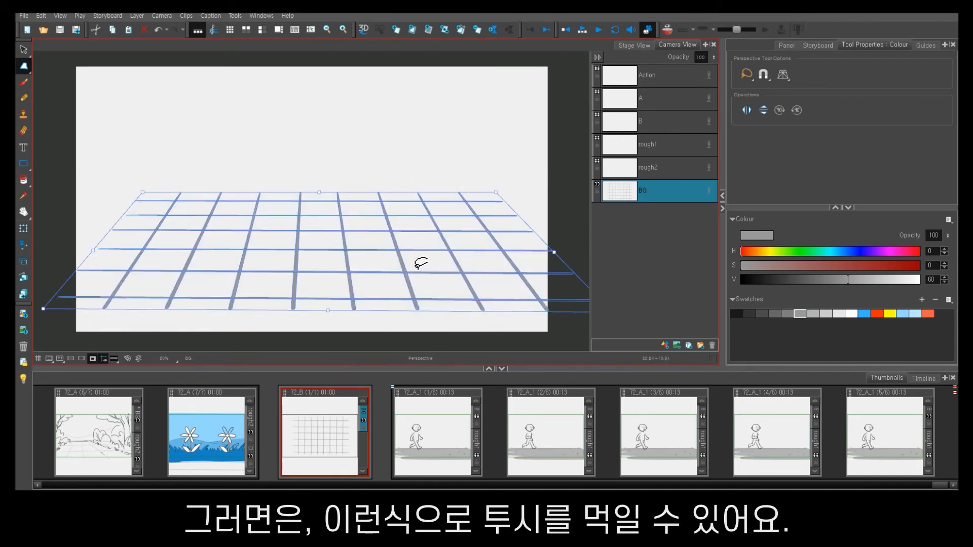
Flatten the floor grid further by lowering its far edge and skew that edge sideways to the left.
left_click_drag(320, 192, 320, 268)
left_click_drag(323, 268, 236, 265)
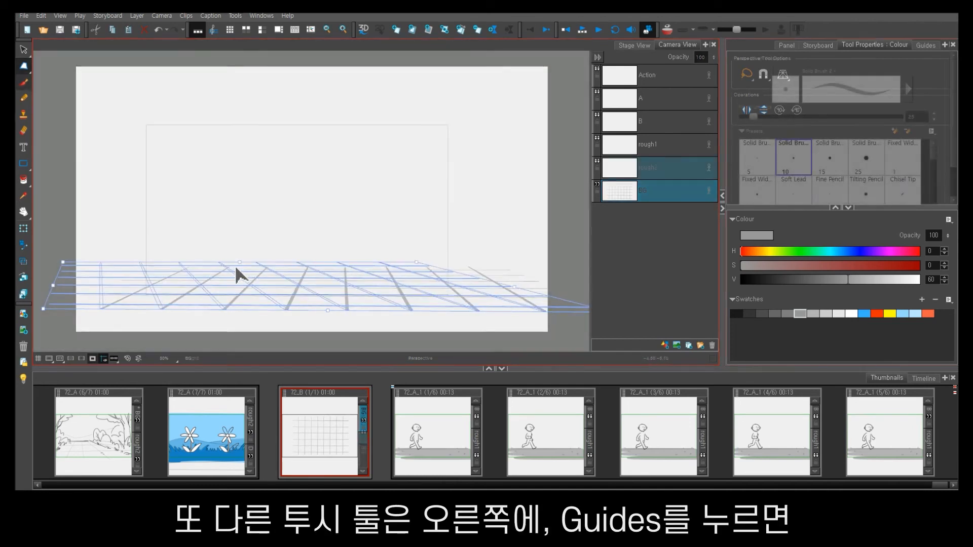
left_click_drag(236, 264, 246, 274)
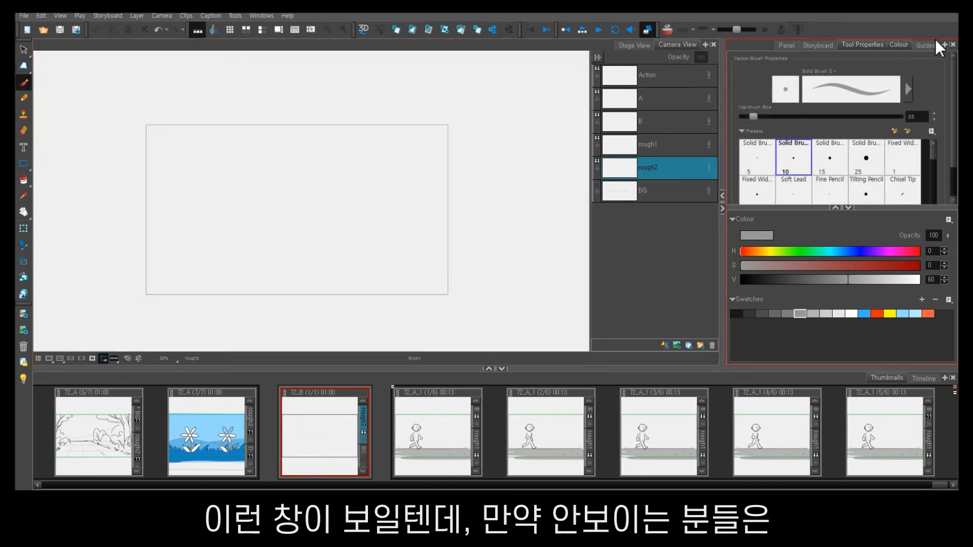
Show the guides for the rough2 layer's panel and add a 2-Point Perspective guide.
left_click(933, 48)
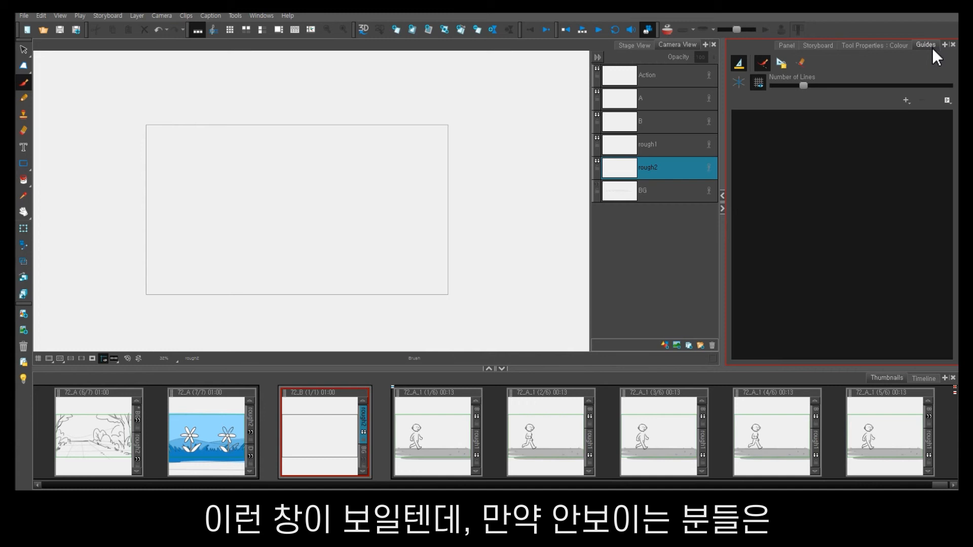
left_click(944, 45)
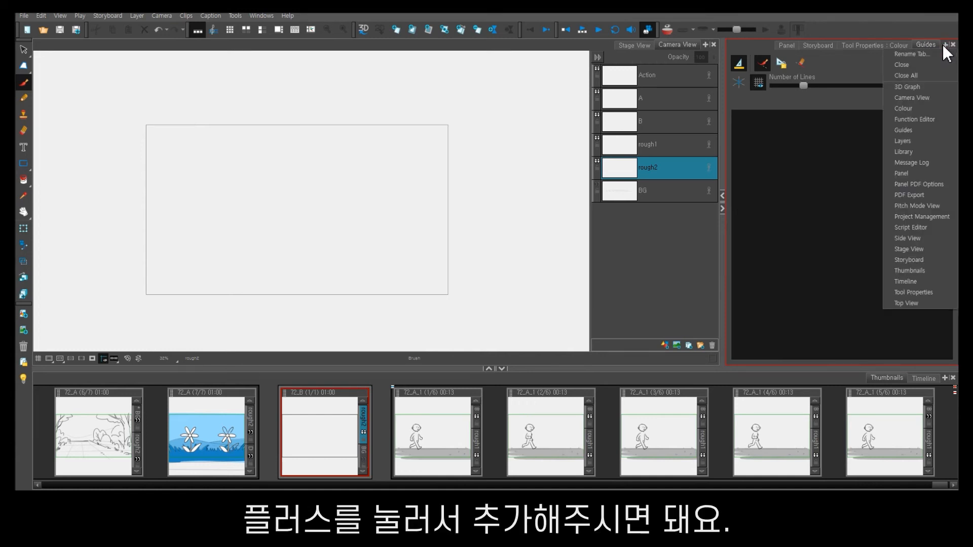
left_click(860, 106)
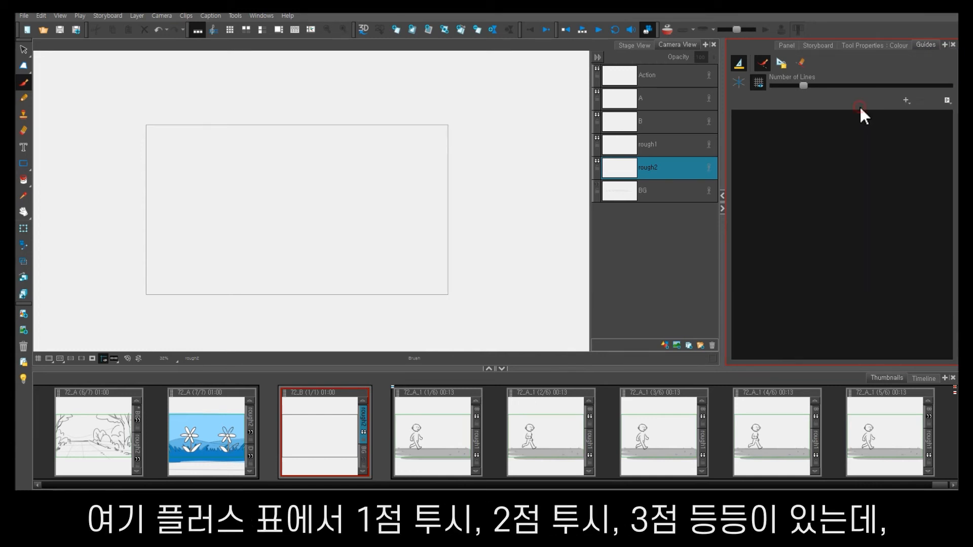
left_click(905, 101)
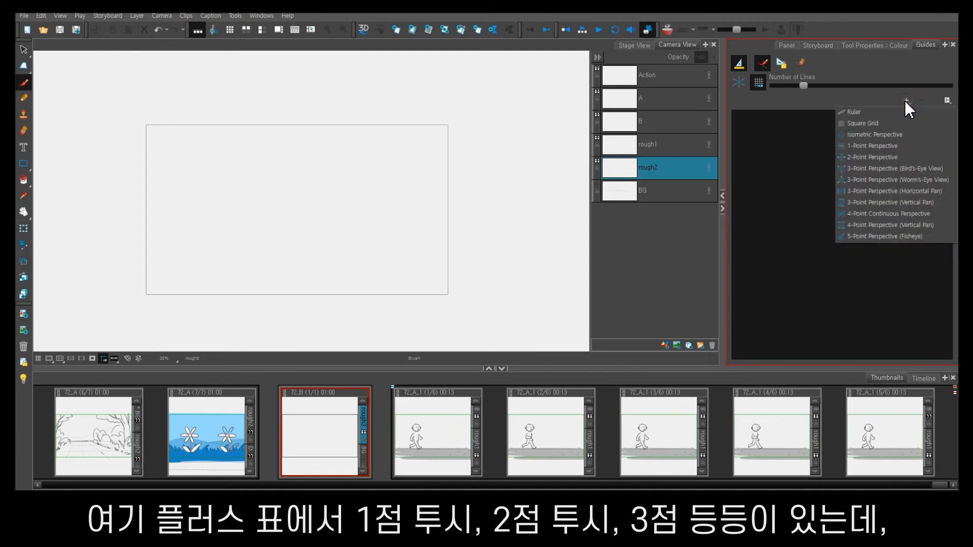
left_click(877, 160)
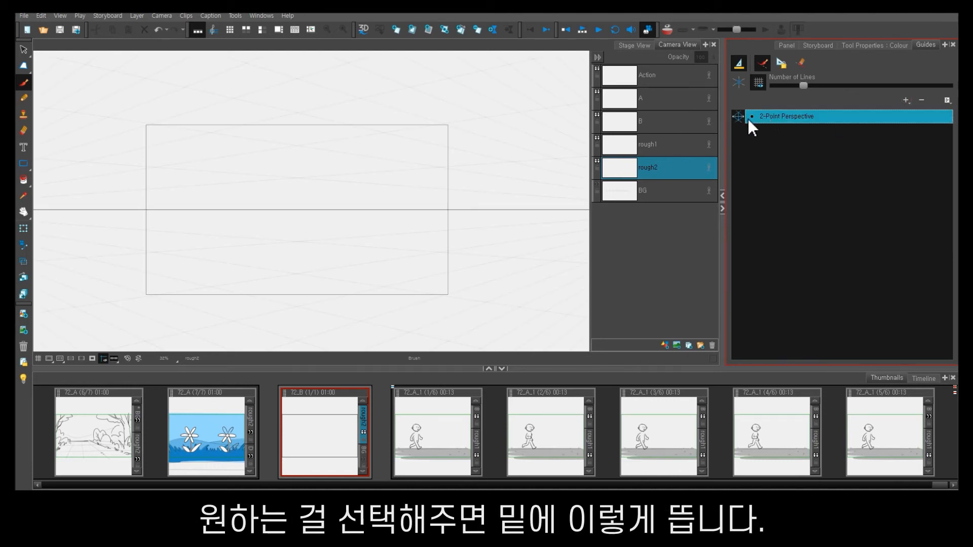
Bring the guide's vanishing points closer to the camera frame, adjusting the horizon line between them.
scroll(184, 225, "down", 3)
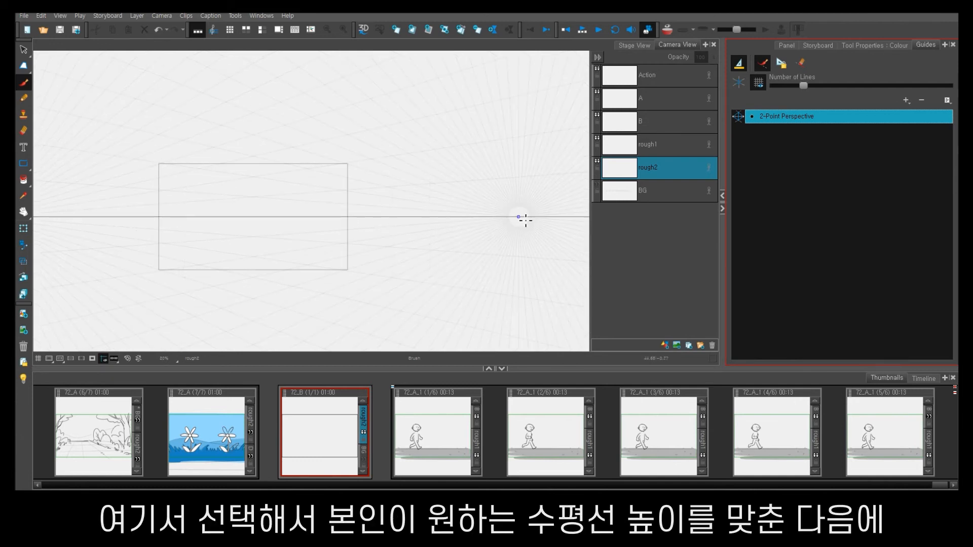
left_click(434, 214)
left_click_drag(226, 240, 355, 235)
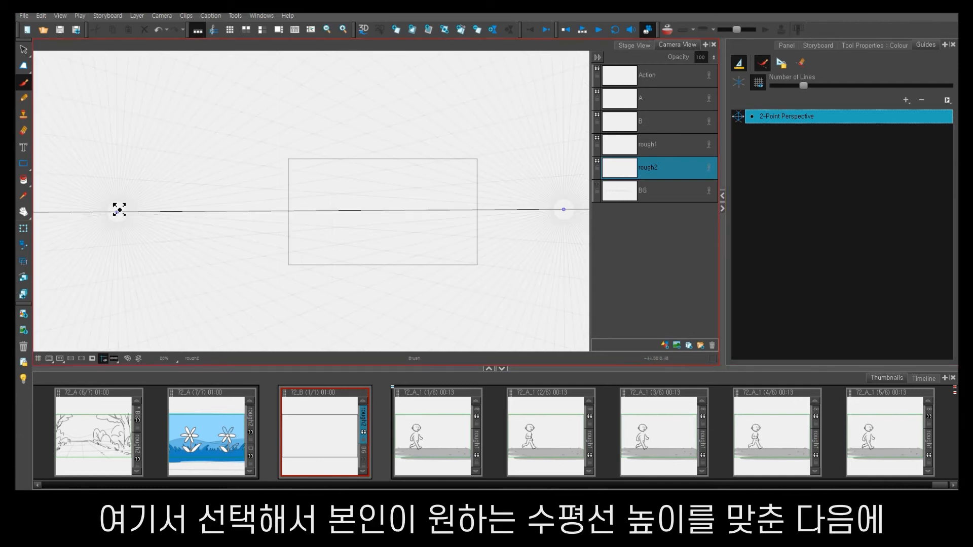
left_click_drag(119, 210, 240, 215)
Draw several perspective lines across the camera frame on the rough2 layer, following the 2-point guide.
left_click_drag(313, 220, 469, 232)
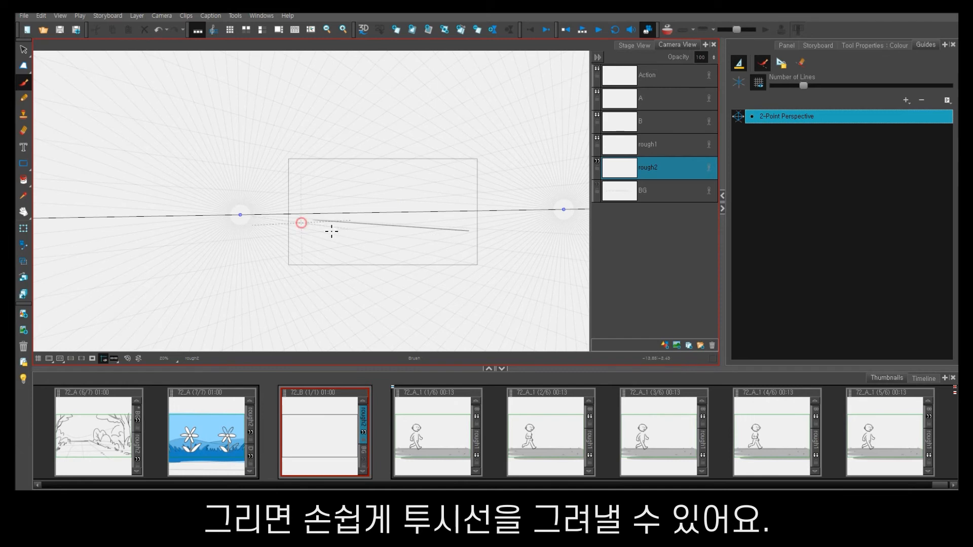
mouse_move(303, 222)
left_mouse_down()
mouse_move(468, 245)
mouse_move(461, 275)
left_mouse_up()
mouse_move(458, 219)
left_mouse_down()
mouse_move(279, 235)
mouse_move(278, 254)
mouse_move(426, 250)
mouse_move(342, 280)
left_mouse_up()
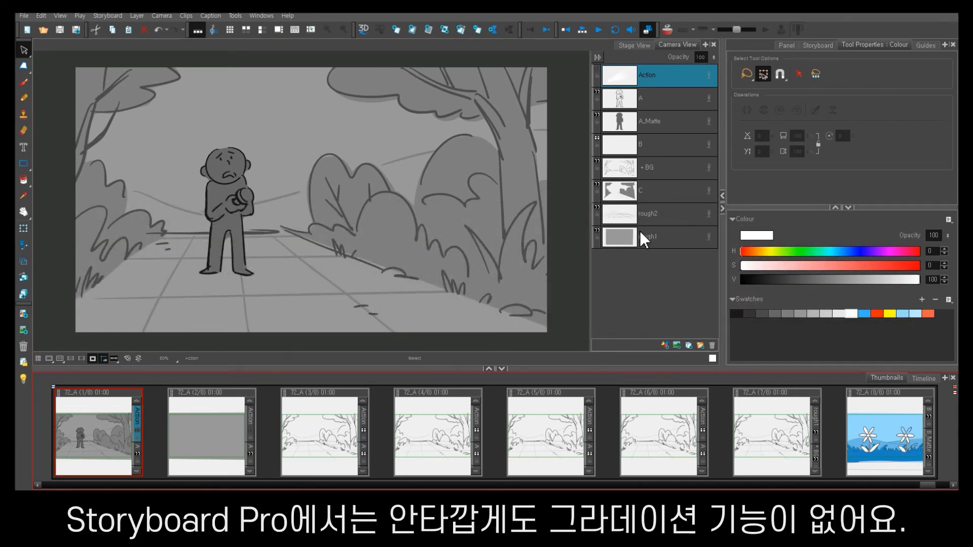
Choose the Soft Shading brush at size 200 and show the Action layer with the flashlight beam in panel 1 of scene 72_A.
left_click(24, 82)
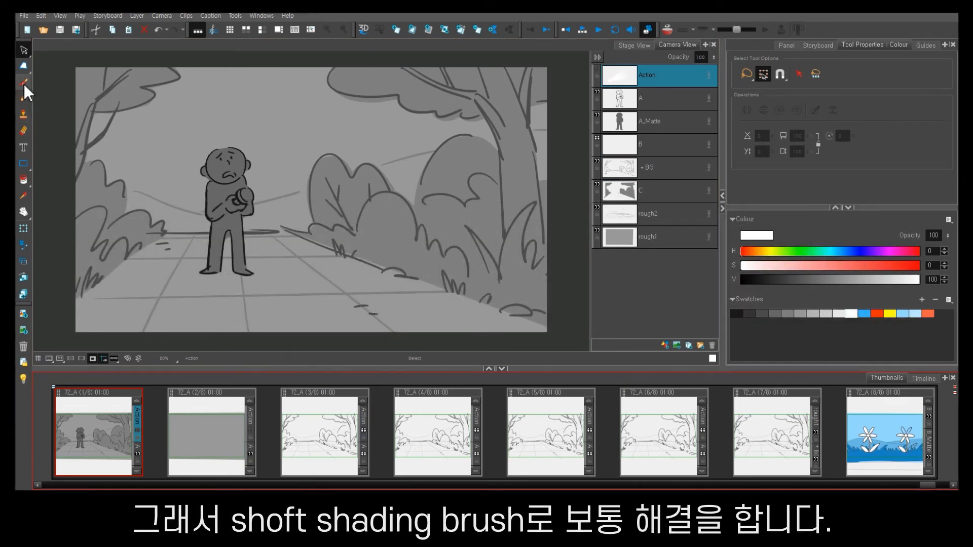
left_click(836, 173)
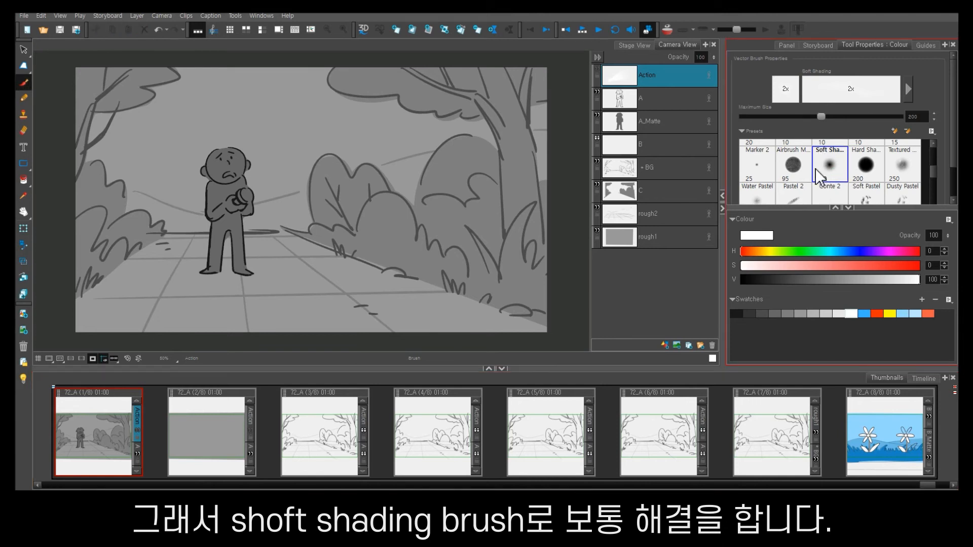
left_click(598, 71)
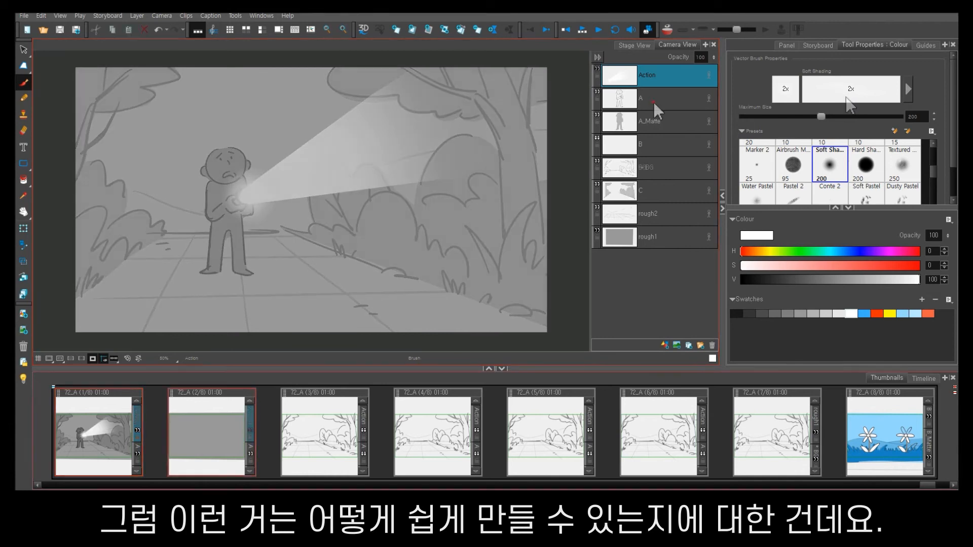
Paint a soft white dot on layer A of panel 2 in scene 72_A and cut a wedge out of it with the Cutter tool.
left_click(652, 102)
mouse_move(320, 181)
left_mouse_down()
mouse_move(329, 168)
mouse_move(336, 178)
mouse_move(331, 169)
left_mouse_up()
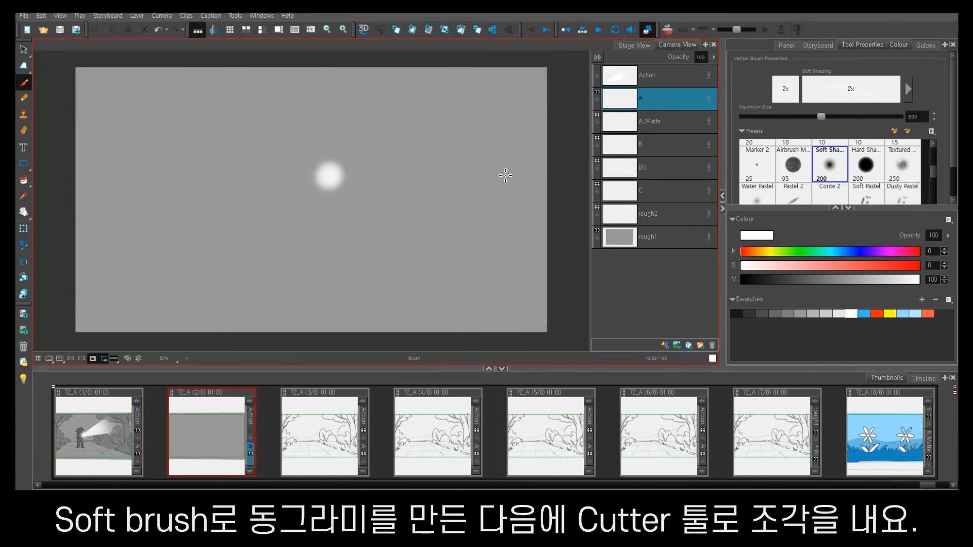
key("alt+t")
mouse_move(329, 172)
left_mouse_down()
mouse_move(300, 201)
mouse_move(324, 183)
mouse_move(207, 196)
mouse_move(434, 325)
left_mouse_up()
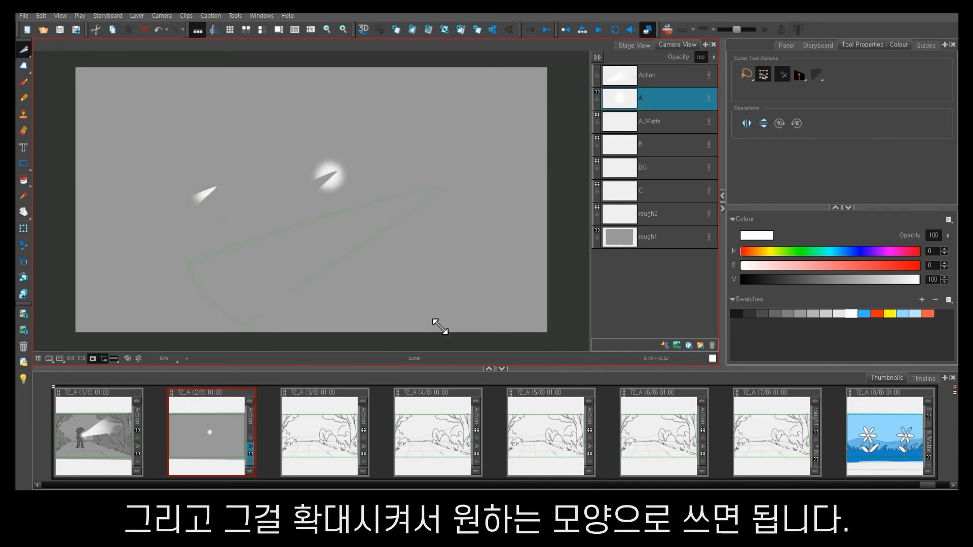
Place the enlarged wedge as a long light beam and delete the remainder of the soft dot.
left_click_drag(383, 230, 435, 189)
left_click(358, 113)
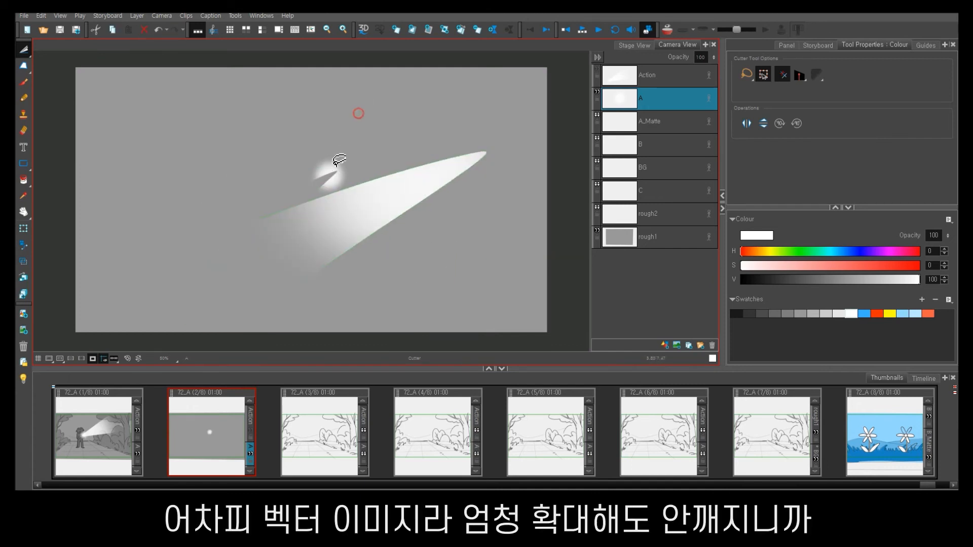
key("alt+s")
left_click_drag(357, 157, 352, 254)
key("Delete")
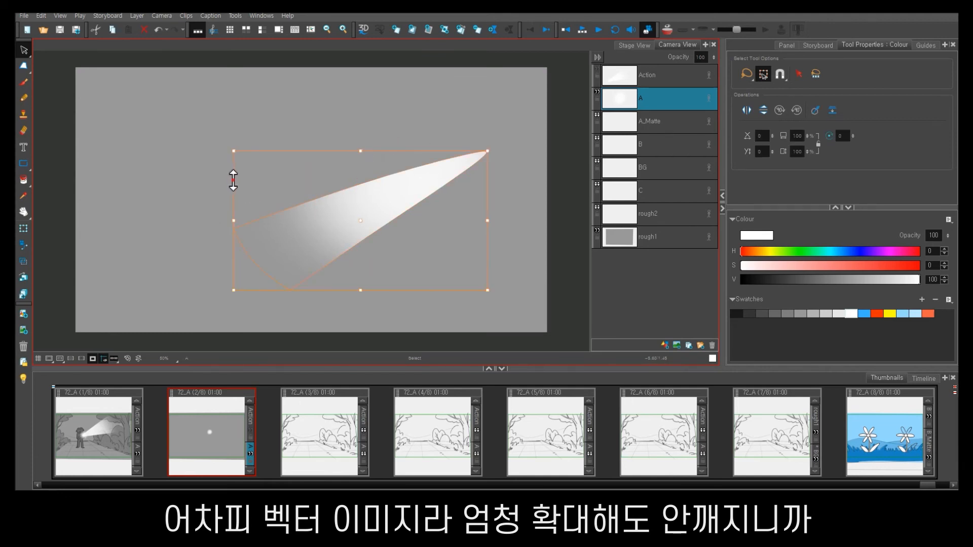
Stretch the beam taller, enlarge it past the frame's right edge and reposition it as a large gradient.
left_click_drag(233, 180, 233, 135)
left_click_drag(358, 148, 360, 55)
left_click_drag(420, 111, 408, 217)
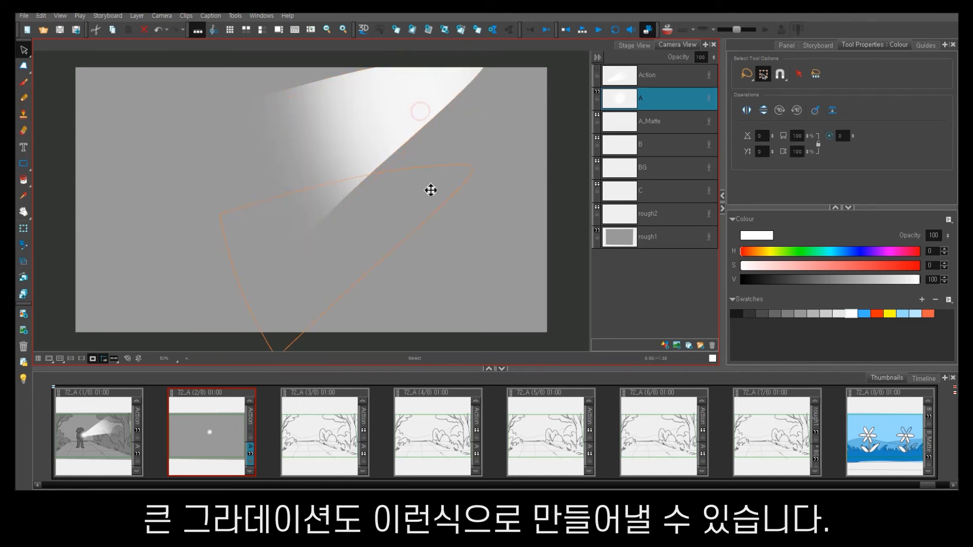
left_click_drag(477, 159, 556, 85)
left_click_drag(491, 180, 522, 165)
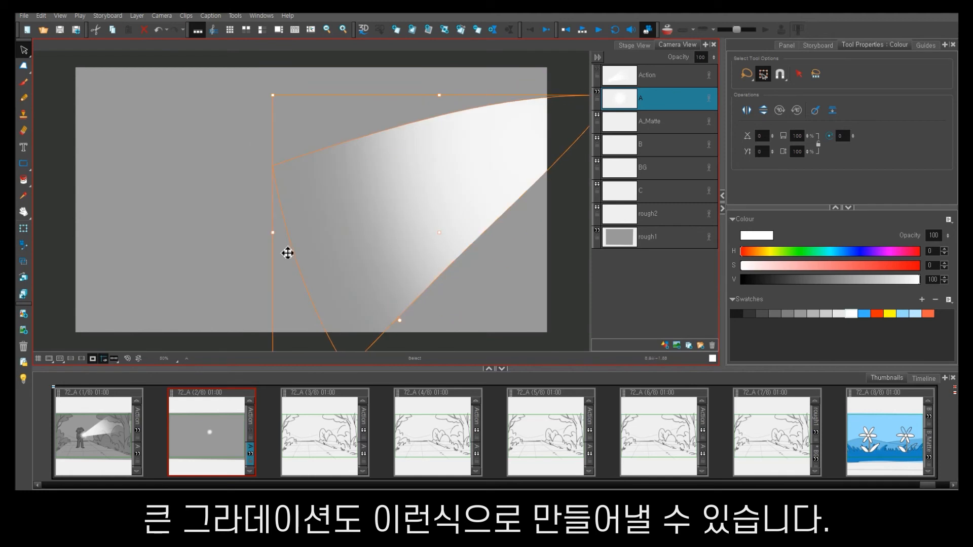
left_click(208, 243)
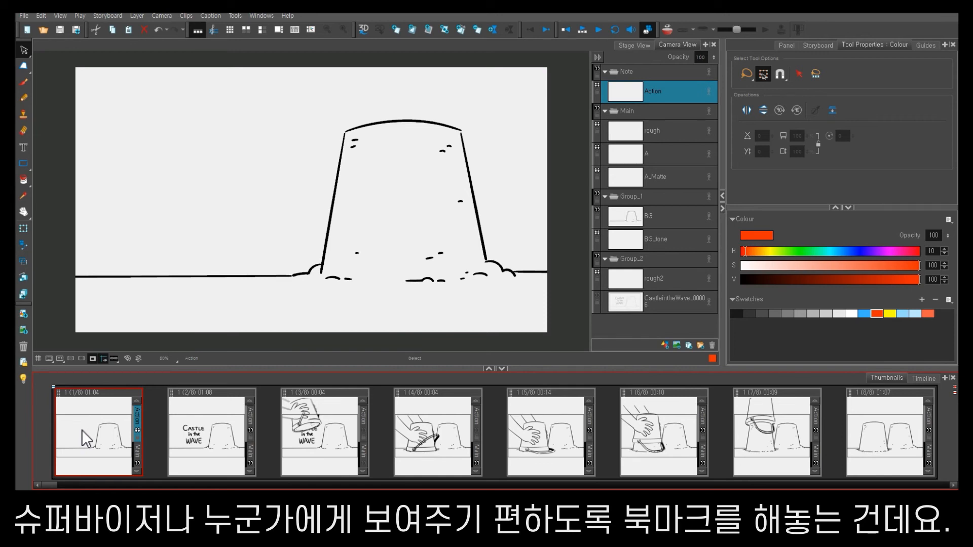
Turn on Auto Tracking Mode for changes in the storyboard.
left_click(107, 16)
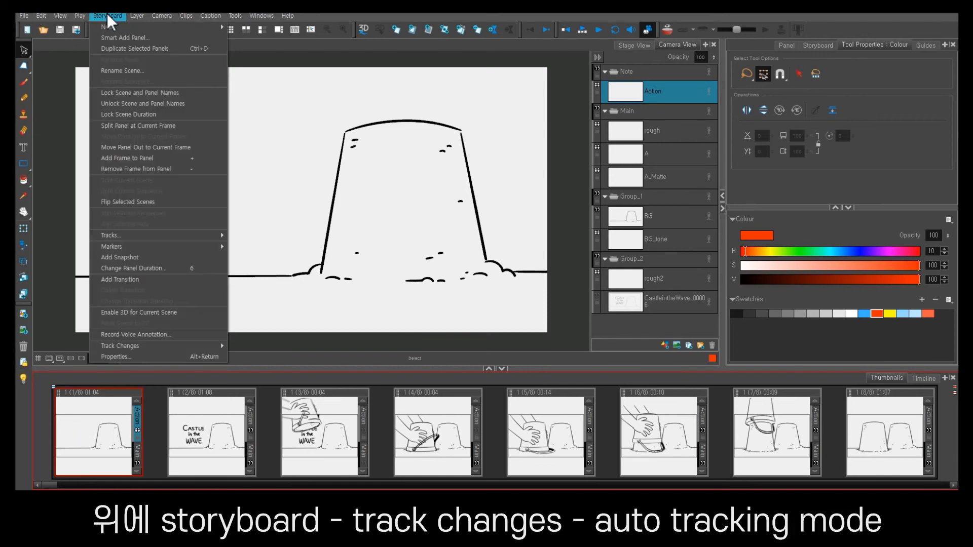
mouse_move(173, 349)
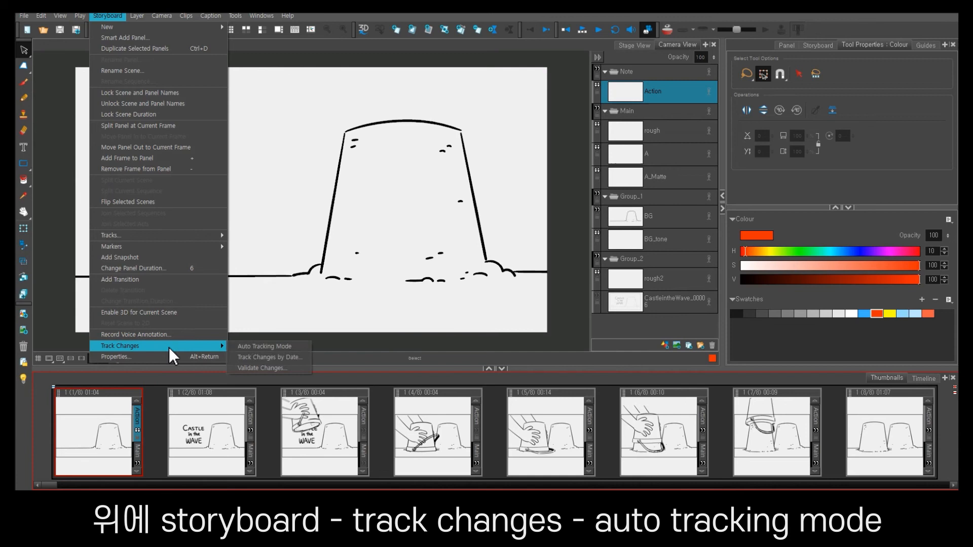
left_click(258, 349)
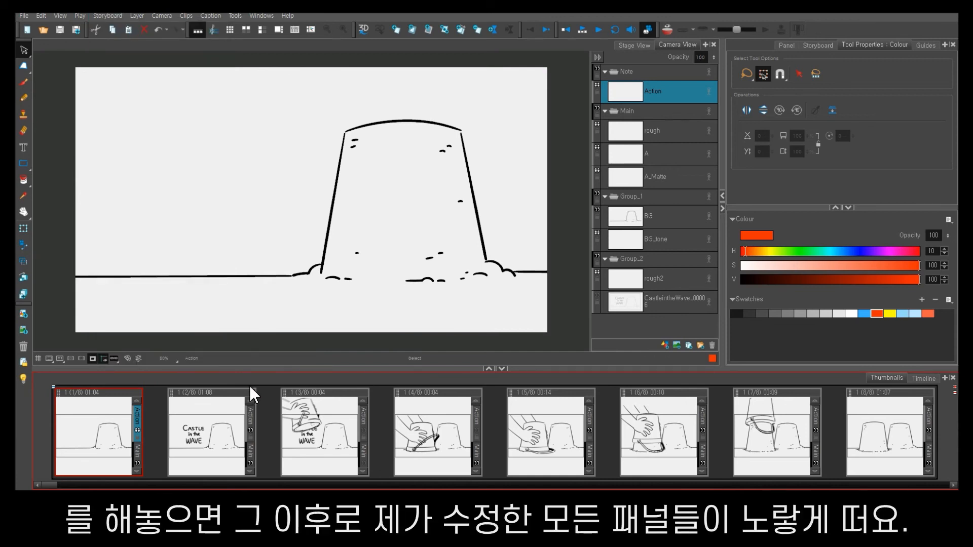
Make a test brush edit in the last panel of scene 1 and advance to panel 4 of scene 2.
key("alt+b")
mouse_move(497, 133)
left_mouse_down()
mouse_move(508, 134)
mouse_move(498, 157)
mouse_move(507, 188)
left_mouse_up()
key("f")
key("f")
key("f")
key("f")
key("f")
key("f")
key("f")
key("f")
key("f")
key("f")
key("f")
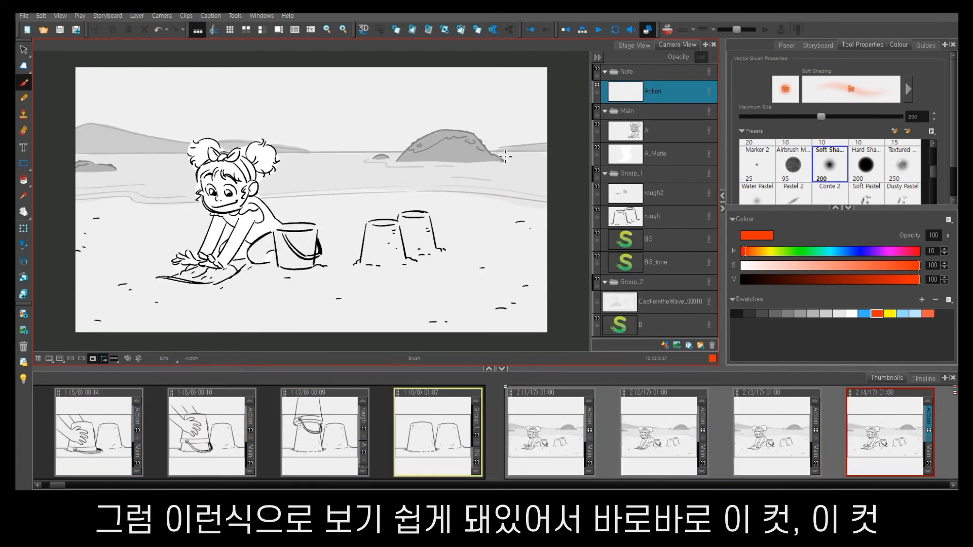
Make test brush edits in panels 4, 5 and 8 of scene 2 and advance to panel 9.
key("f")
key("f")
key("f")
key("f")
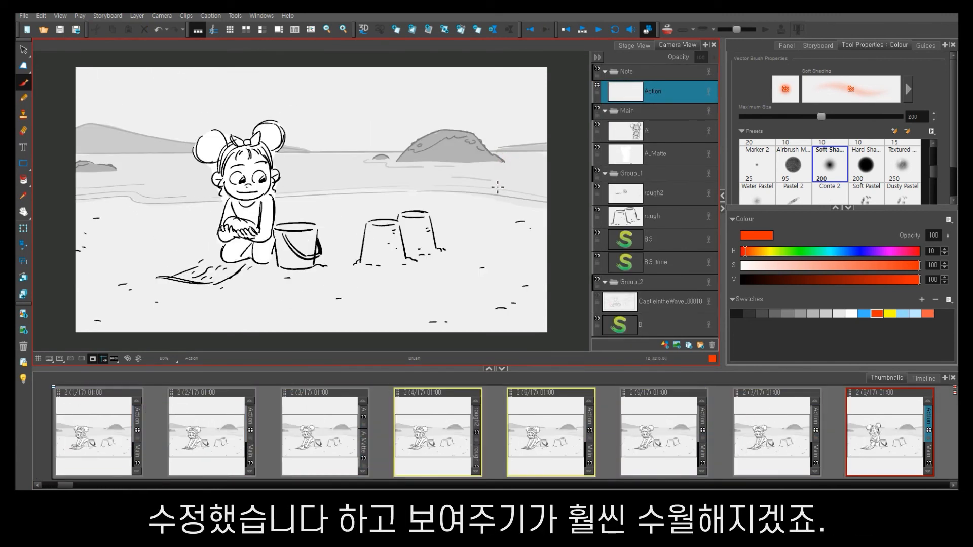
left_click_drag(497, 182, 492, 223)
key("f")
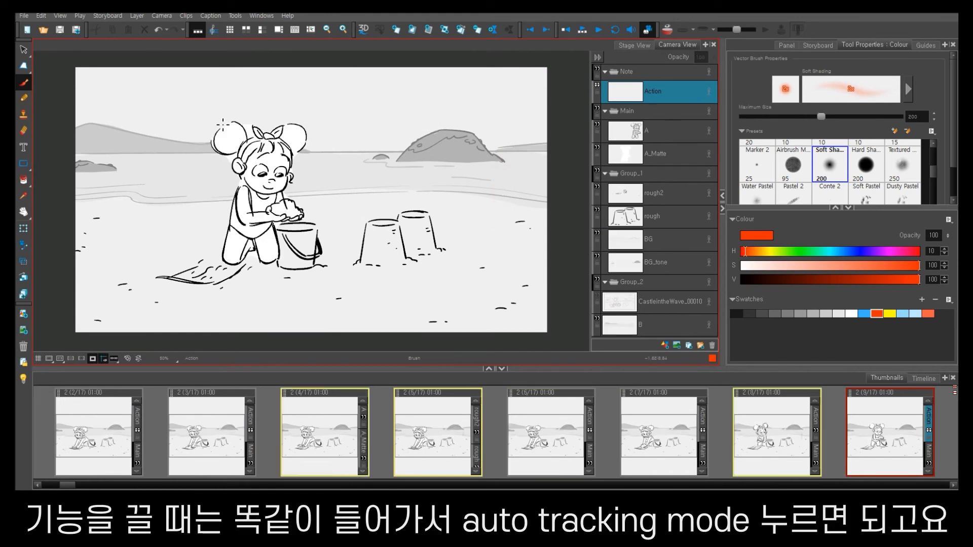
Turn off Auto Tracking Mode for the storyboard.
left_click(108, 16)
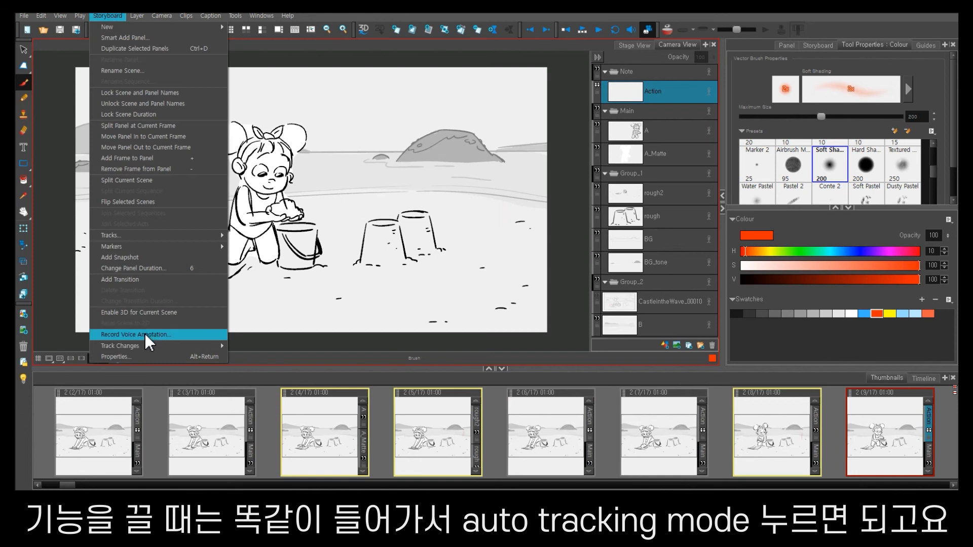
mouse_move(153, 346)
left_click(257, 346)
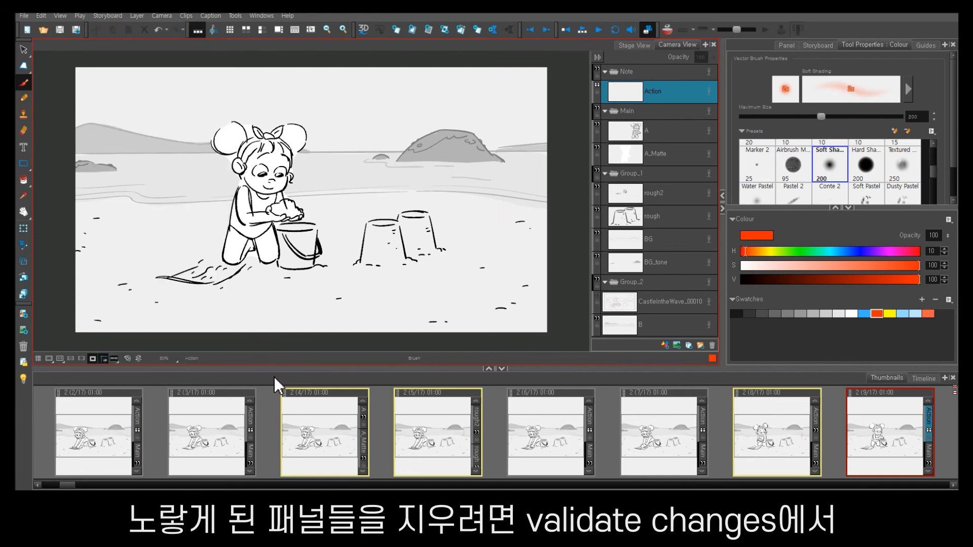
Open the review of tracked changes, go through the changed panels and validate panel 4 of scene 2.
left_click(105, 17)
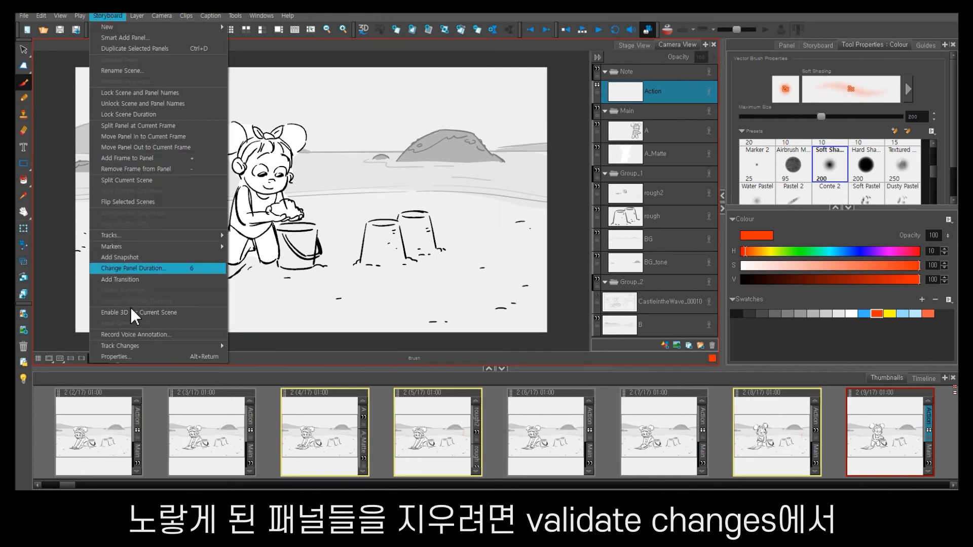
mouse_move(181, 349)
left_click(244, 366)
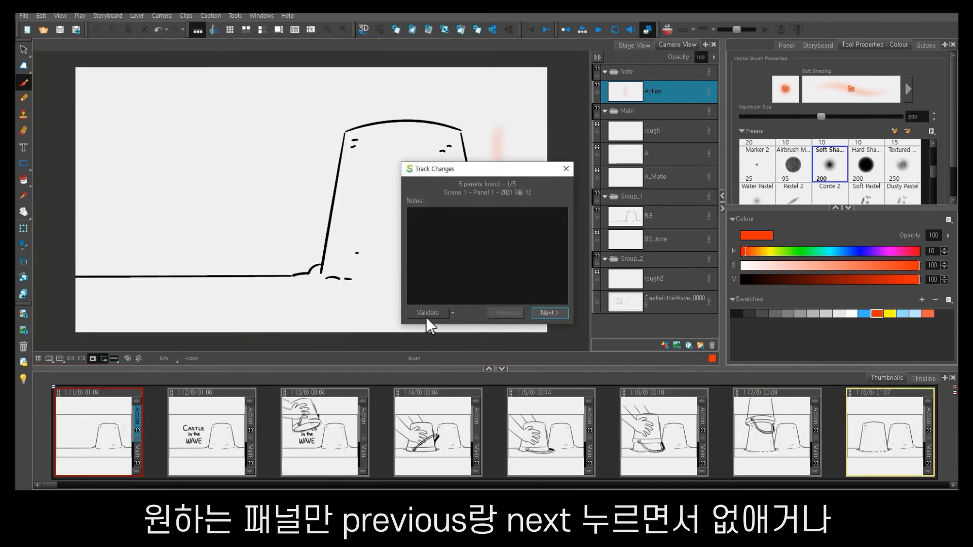
left_click(545, 314)
left_click(550, 314)
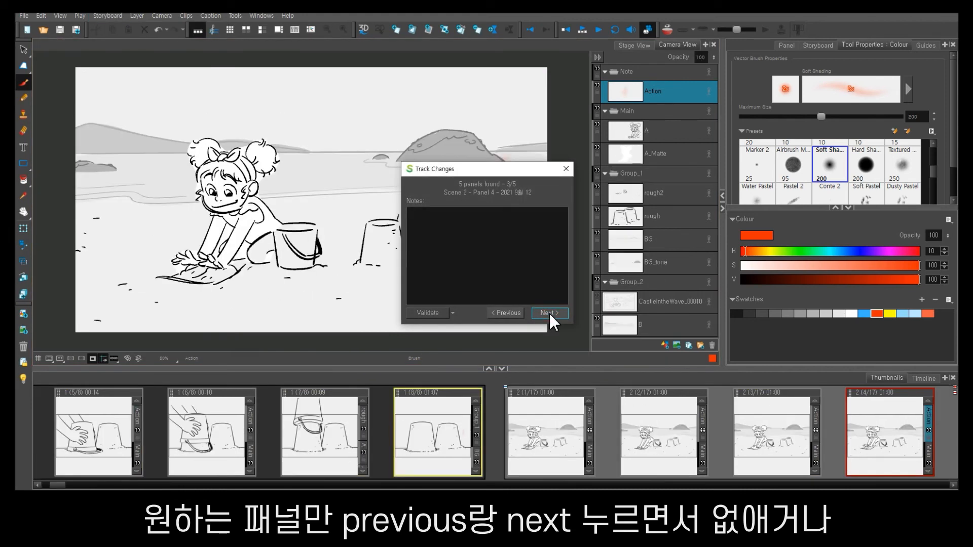
left_click(431, 313)
left_click(537, 314)
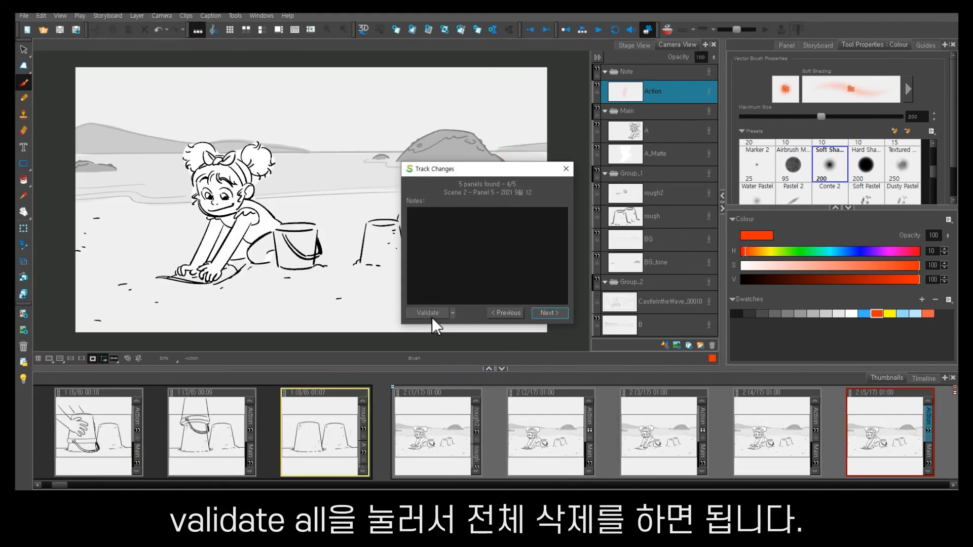
Validate all remaining tracked changes at once and close the tracking dialog.
left_click(453, 312)
left_click(443, 331)
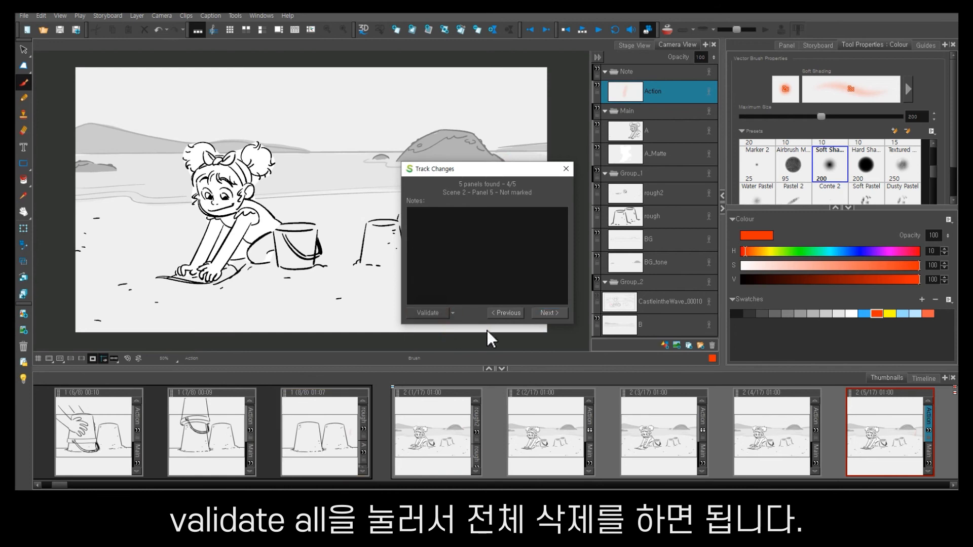
left_click(566, 170)
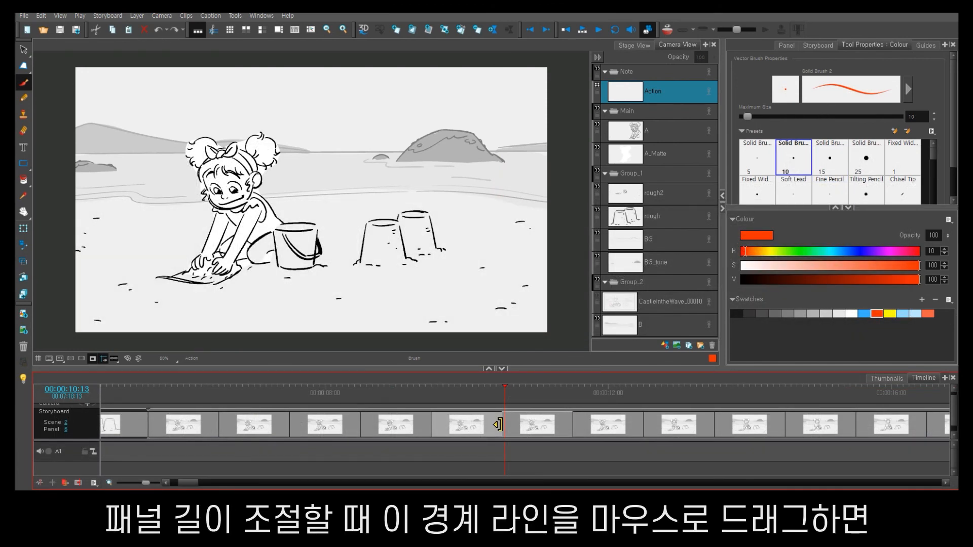
Try resizing panels 5 and 6 of scene 2 at their boundaries without shifting the following panels, and undo the last resize.
mouse_move(499, 424)
left_mouse_down()
mouse_move(512, 427)
mouse_move(501, 429)
left_mouse_up()
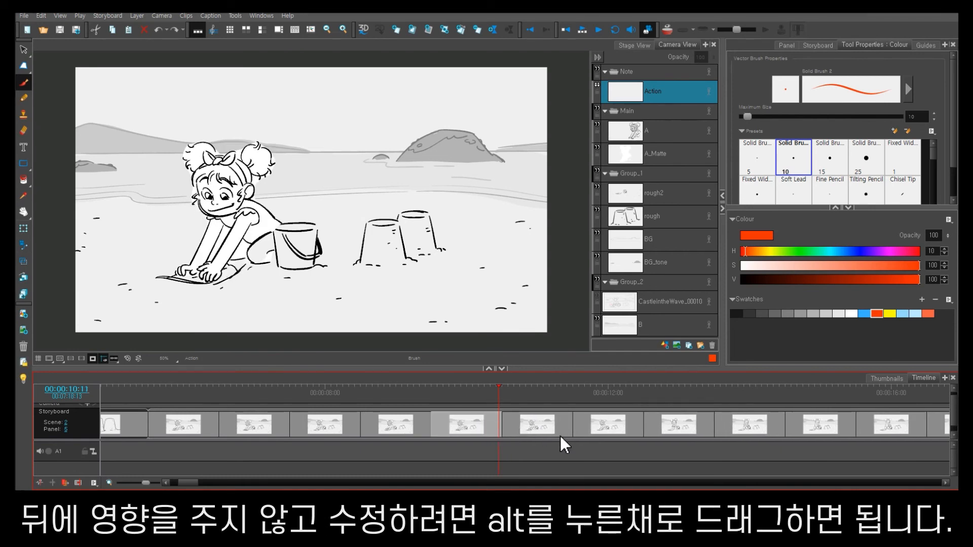
left_click_drag(572, 425, 554, 431)
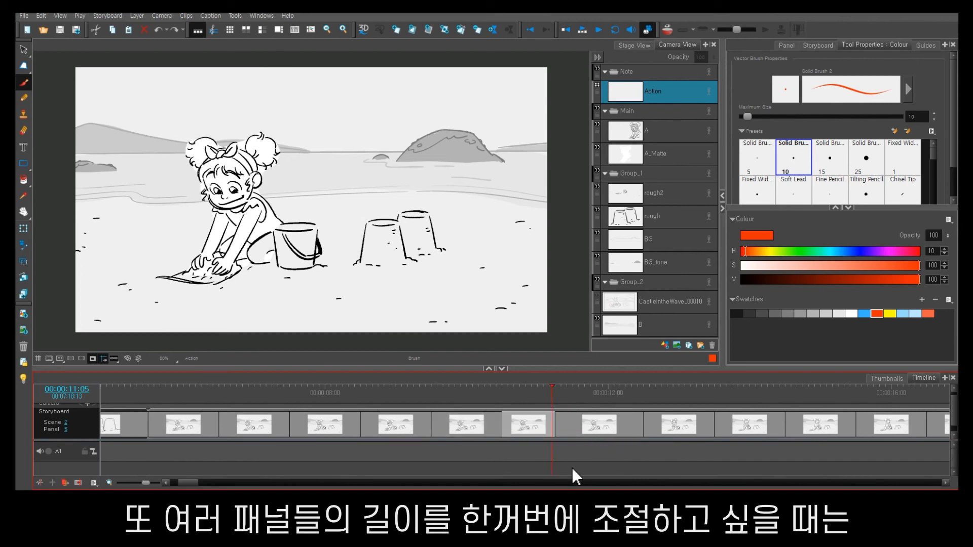
key("ctrl+z")
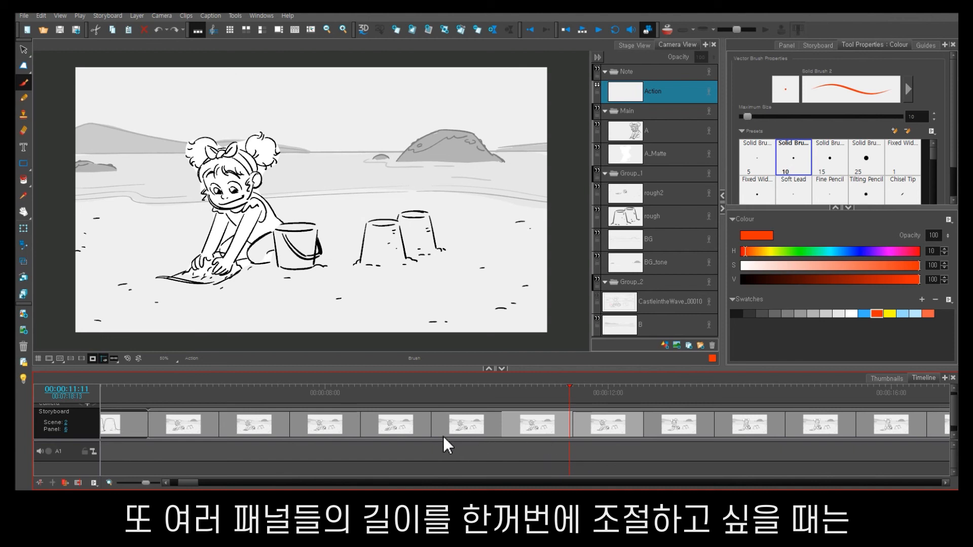
Select panels 1 to 5 of scene 2 and change their durations together with Change Panel Duration.
left_click(189, 425)
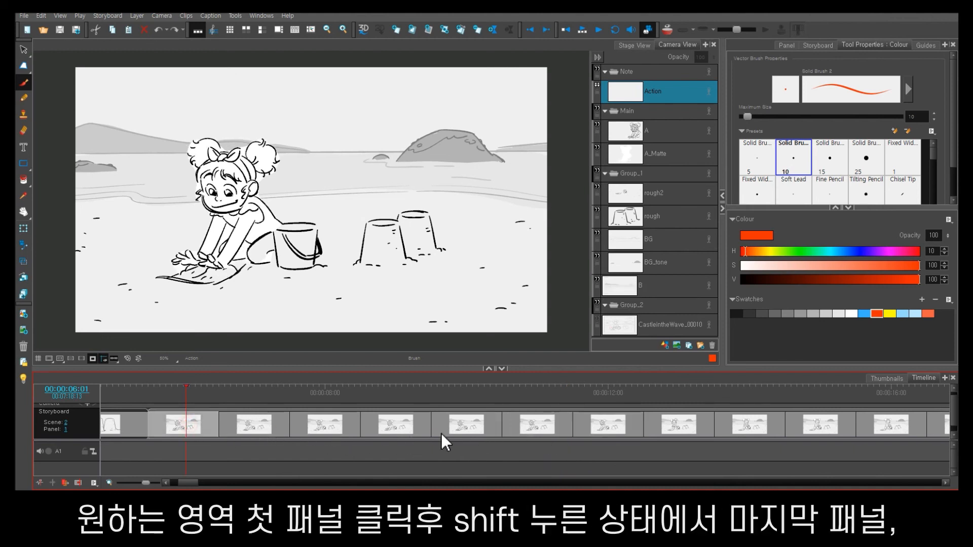
left_click(482, 424, "shift")
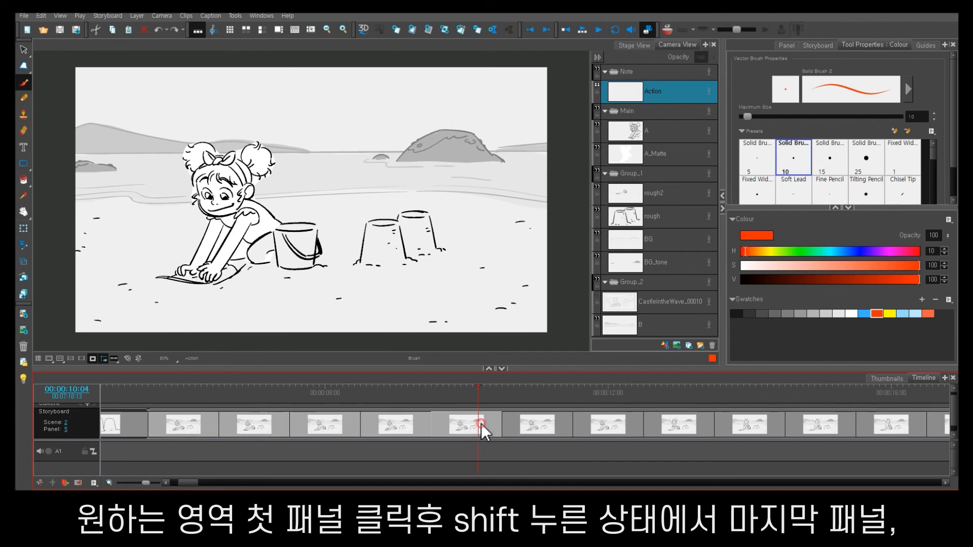
left_click(108, 17)
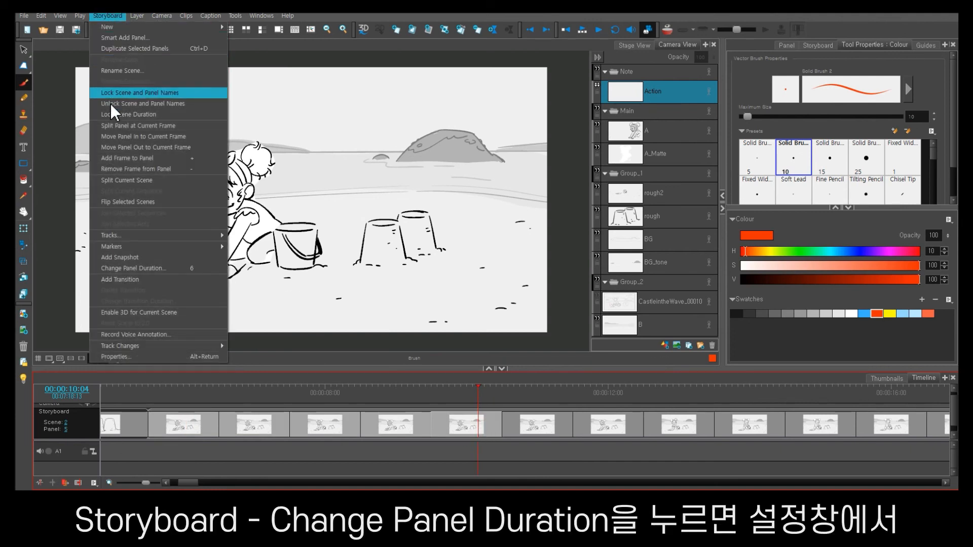
left_click(156, 267)
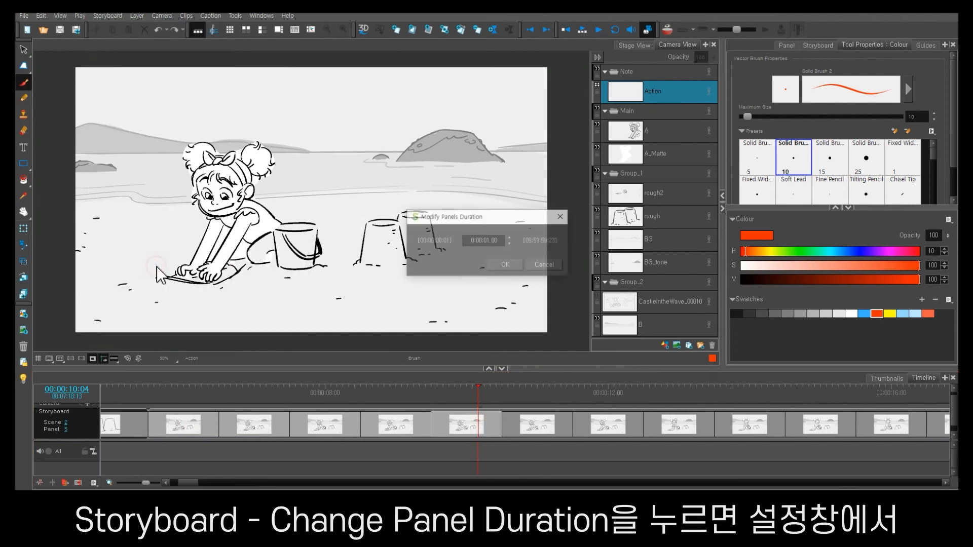
left_click(510, 244)
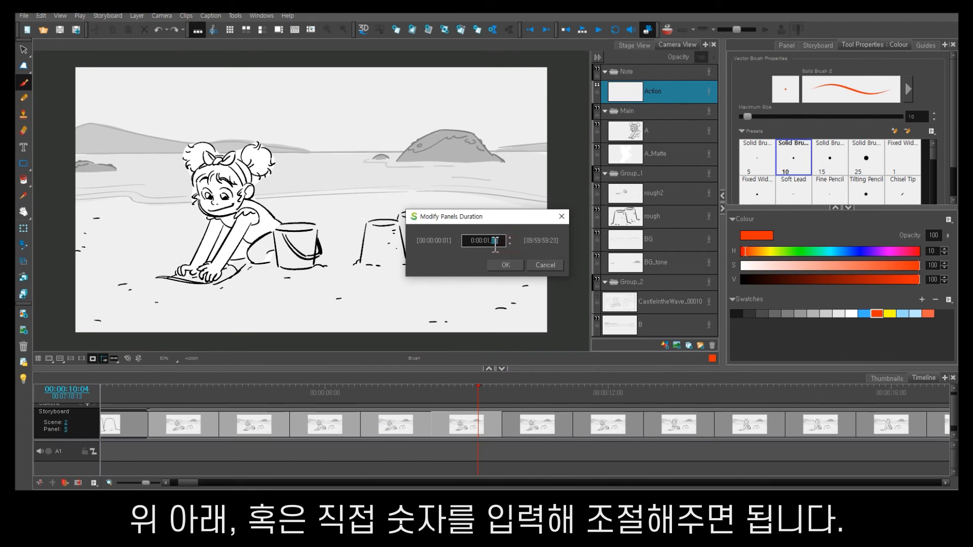
left_click(505, 265)
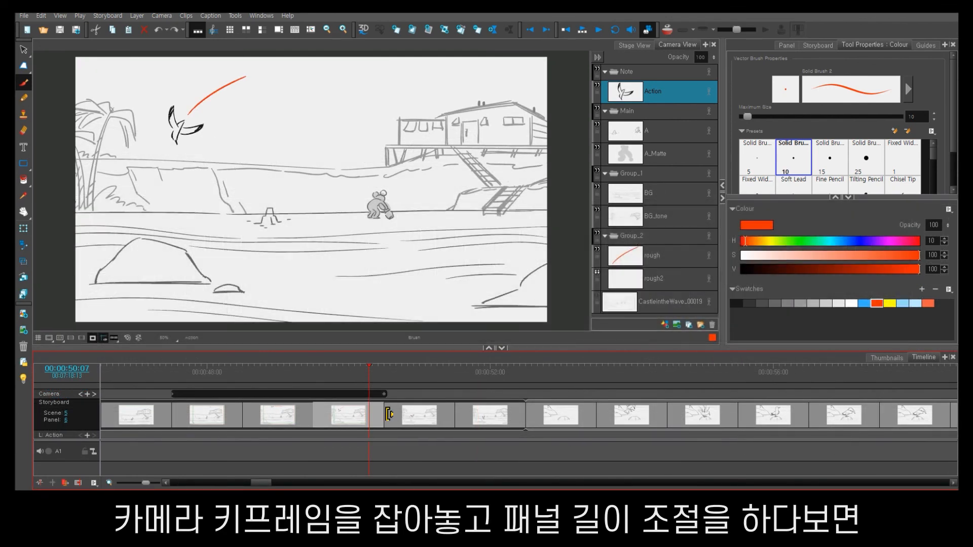
Lengthen the scene 5 panel where the camera move ends, scrub through the move, and shorten the panel partway back.
left_click_drag(379, 413, 414, 413)
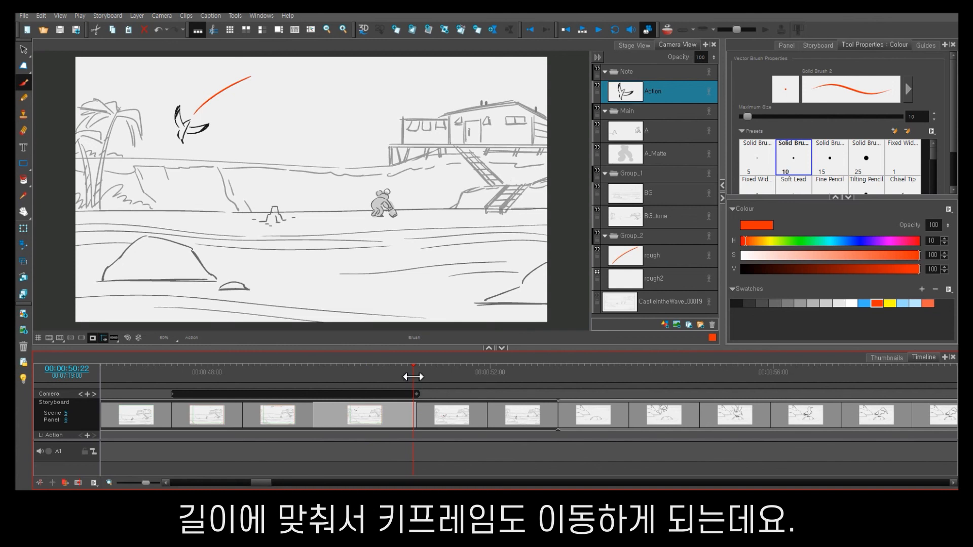
left_click_drag(413, 376, 293, 377)
left_click_drag(414, 413, 391, 415)
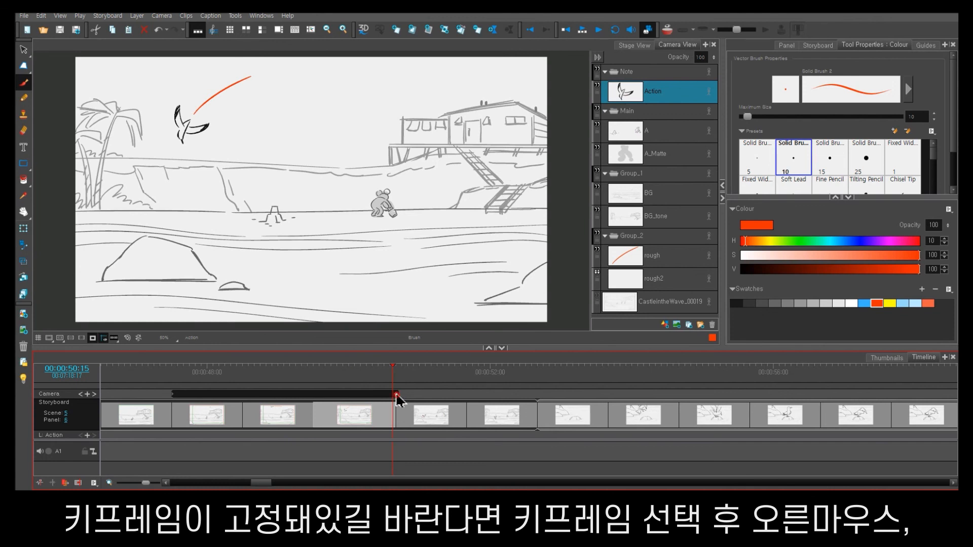
Set the Camera Keyframes Sync Mode to None and lengthen the panel beneath the last camera keyframe.
right_click(397, 395)
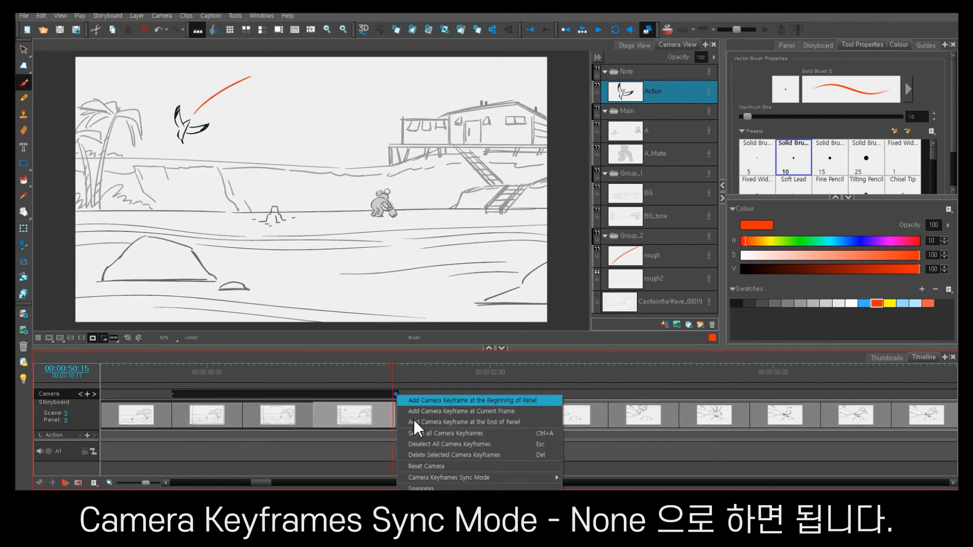
mouse_move(441, 481)
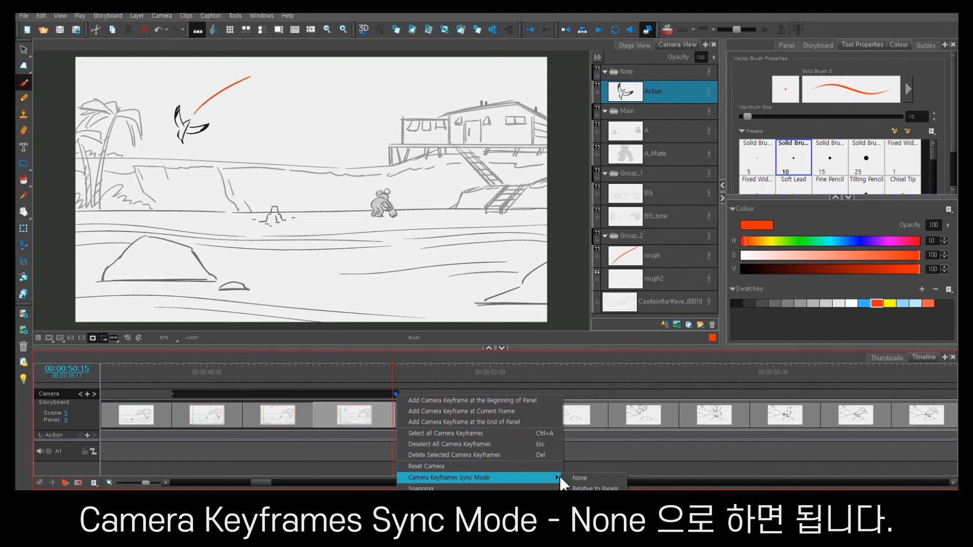
left_click(582, 479)
left_click_drag(394, 413, 416, 412)
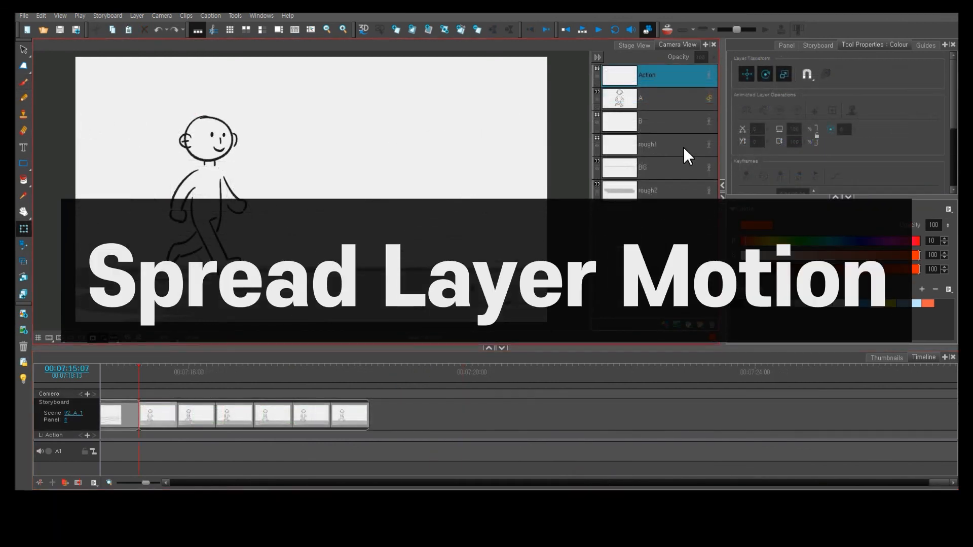
Select the walking figure's layer A and scrub and step through the scene's panels to examine its movement.
left_click(658, 99)
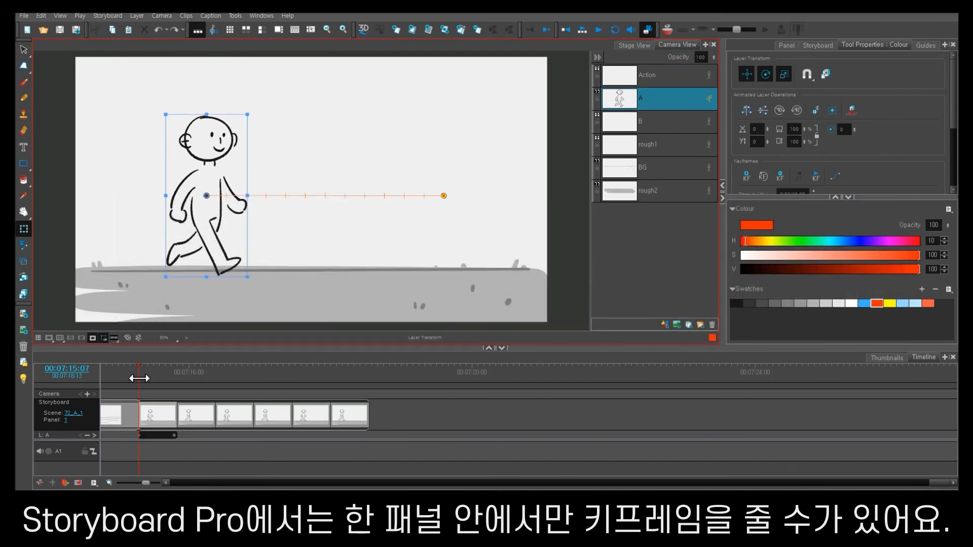
left_click_drag(139, 375, 210, 454)
key("g")
key("g")
key("g")
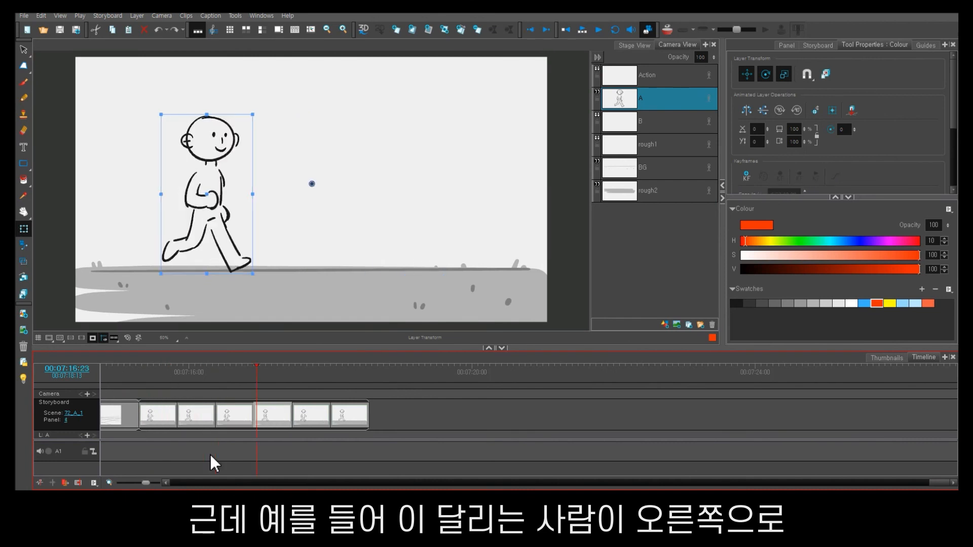
key("f")
key("f")
key("f")
key("f")
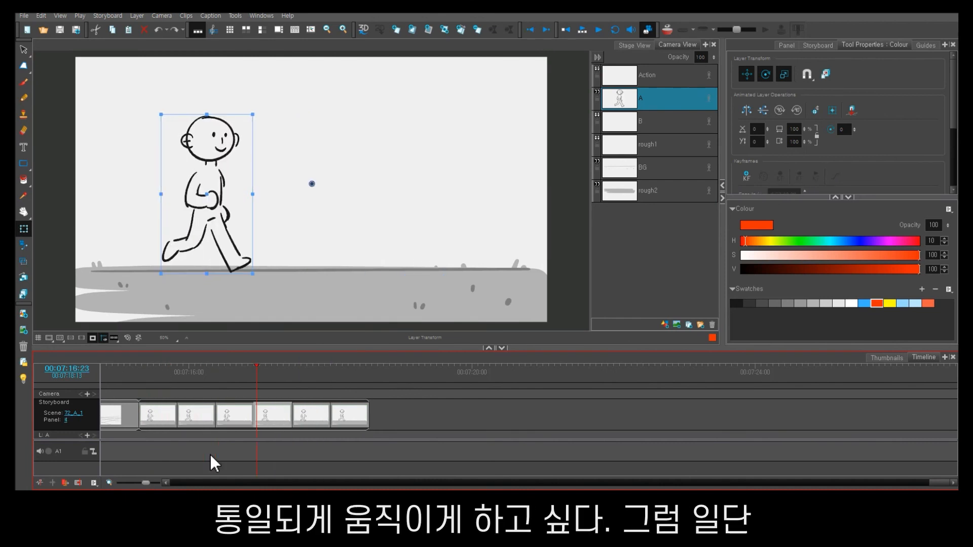
Spread layer A's motion from the first panel to all panels in the same scene and play it back.
left_click_drag(203, 375, 164, 376)
left_click(148, 424)
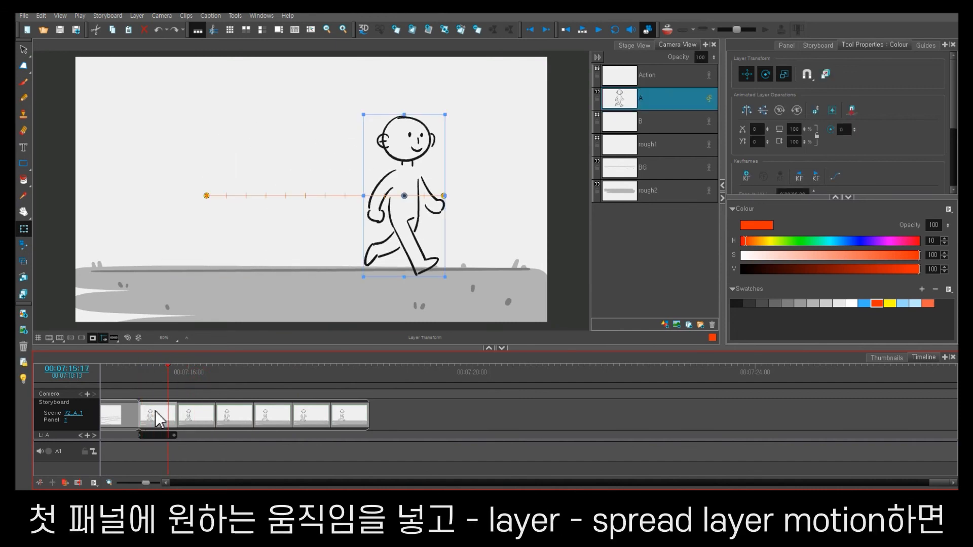
left_click(138, 16)
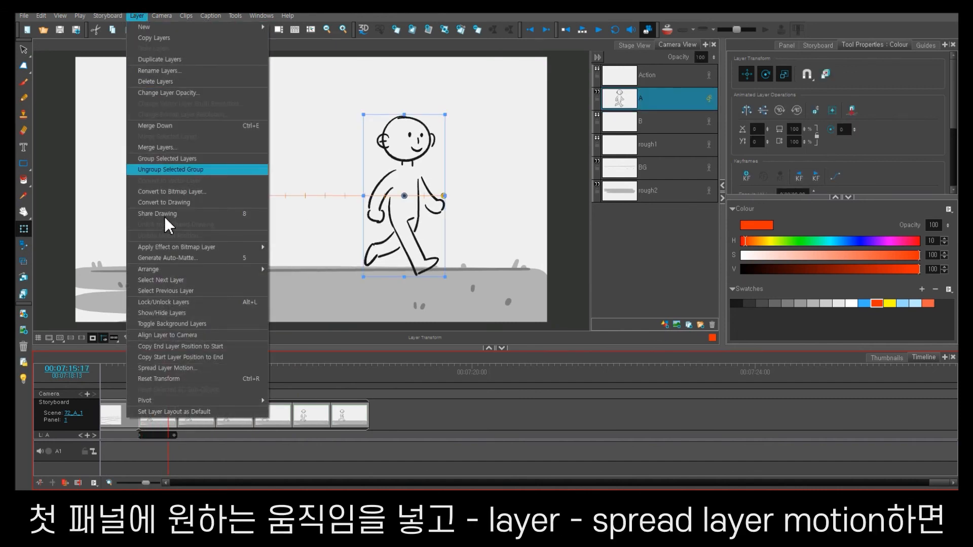
left_click(172, 369)
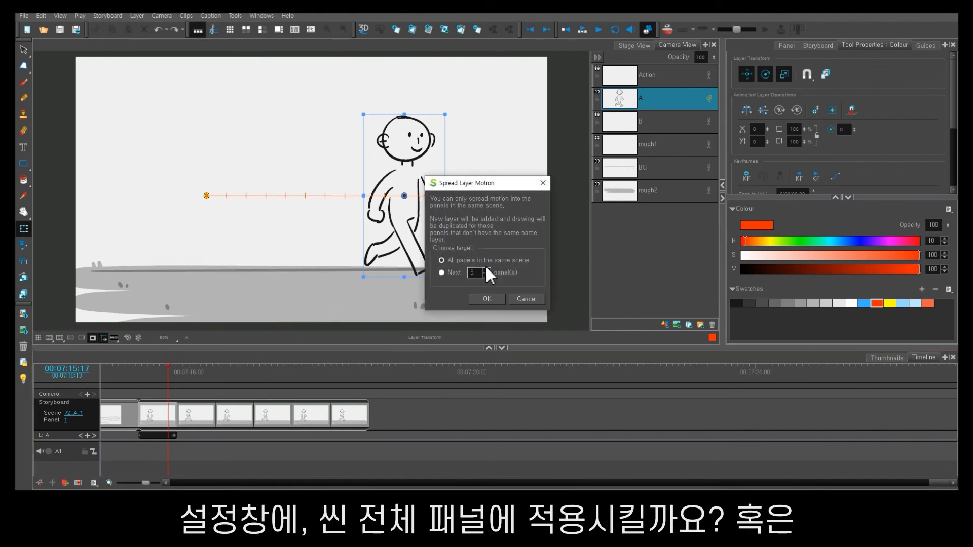
left_click(492, 304)
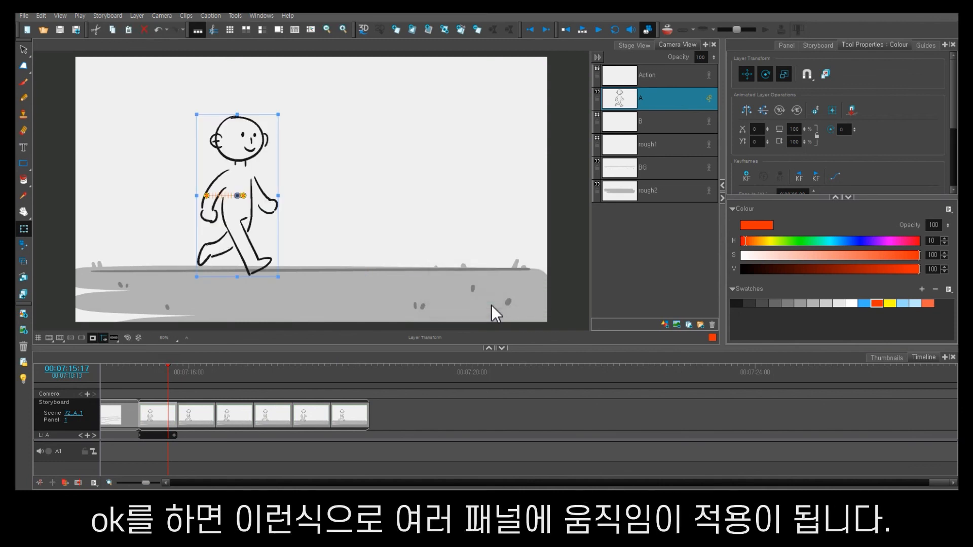
key("Return")
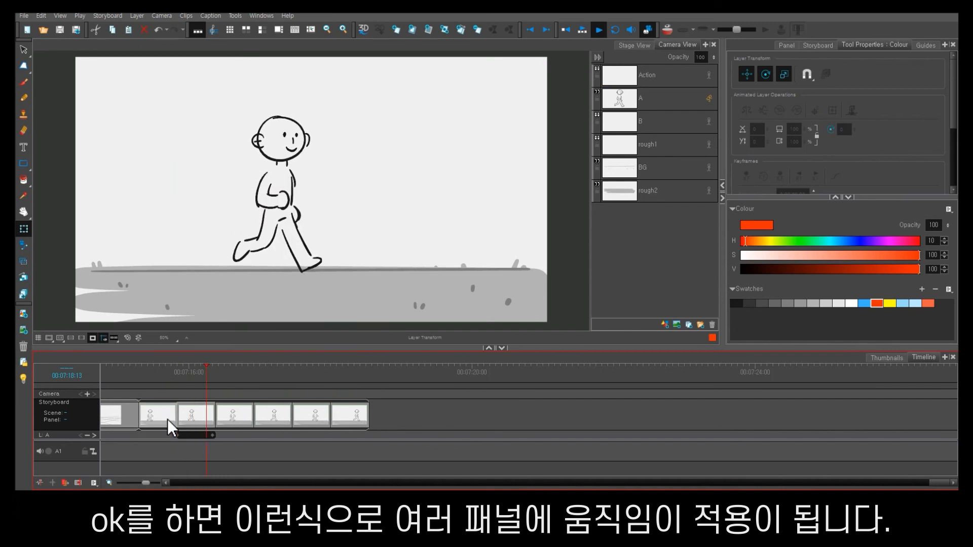